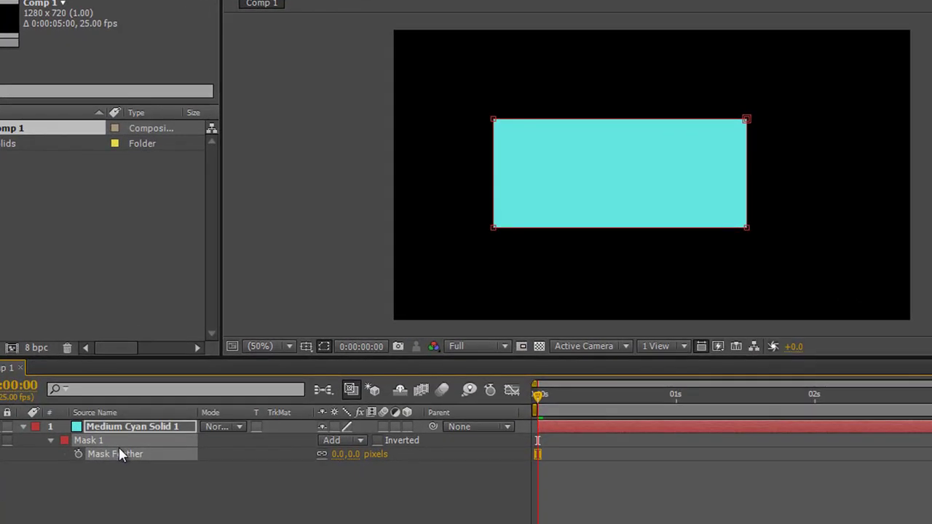
- Soften all edges of Mask 1 on the cyan solid by raising its Mask Feather through about 52 pixels
left_click_drag(352, 466, 400, 462)
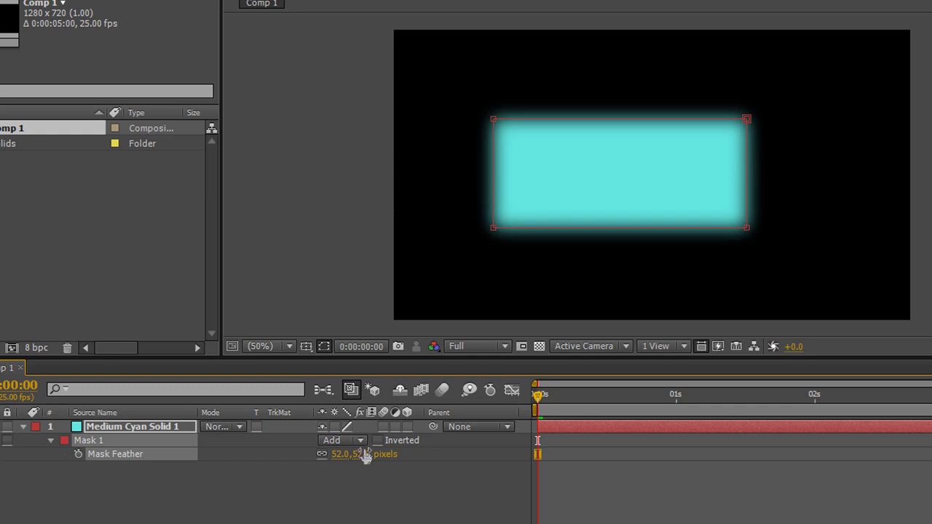
left_click_drag(363, 454, 388, 462)
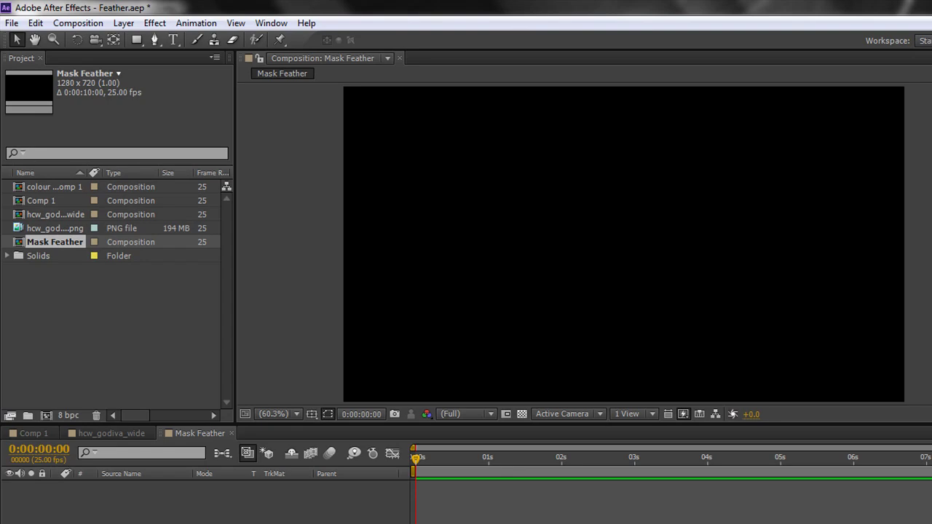
- Create a full-size green solid layer in the Mask Feather composition
left_click(124, 23)
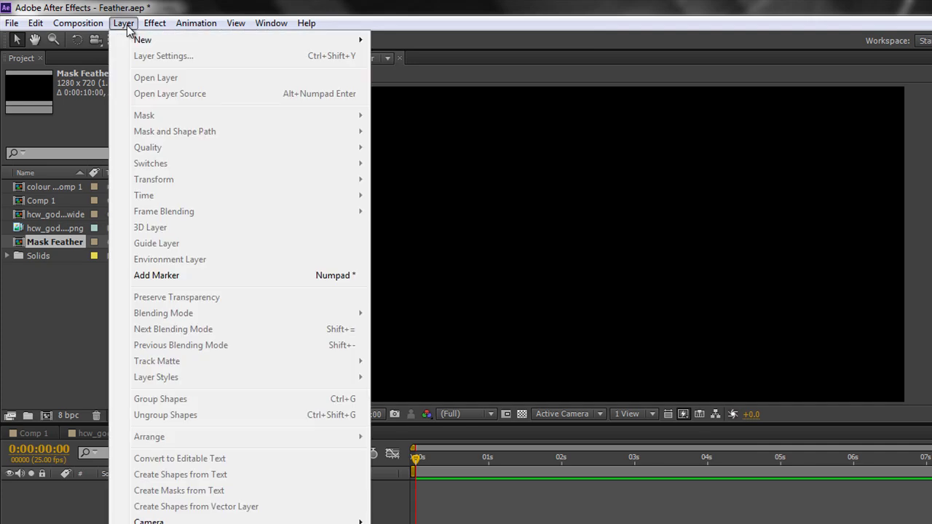
mouse_move(144, 41)
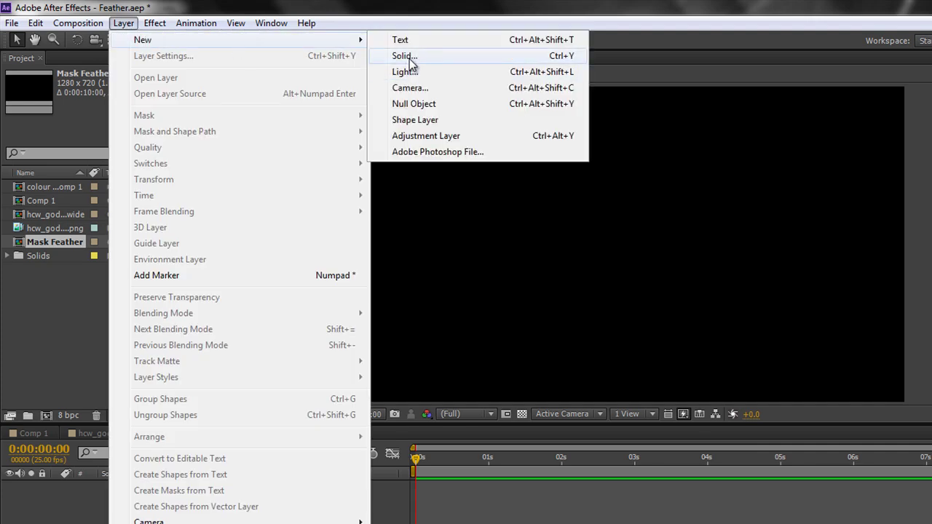
left_click(400, 56)
left_click(626, 451)
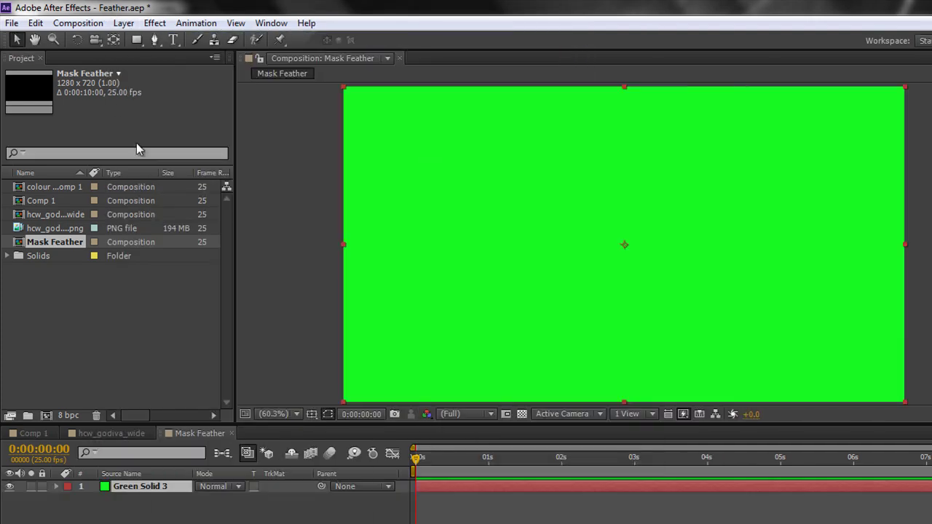
- Draw a wide rectangular mask around the centre of the green solid and reveal the mask's properties
left_click(135, 42)
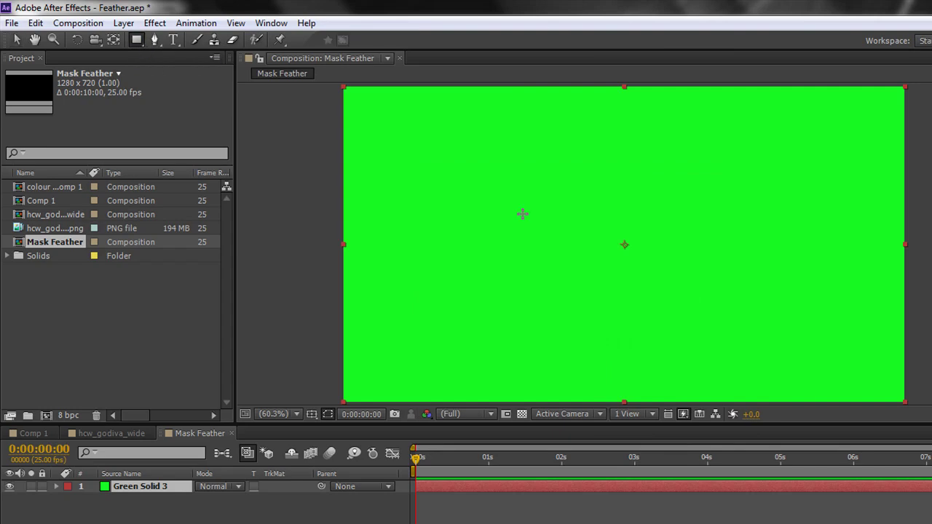
mouse_move(475, 193)
left_mouse_down()
mouse_move(691, 291)
mouse_move(743, 298)
mouse_move(756, 318)
left_mouse_up()
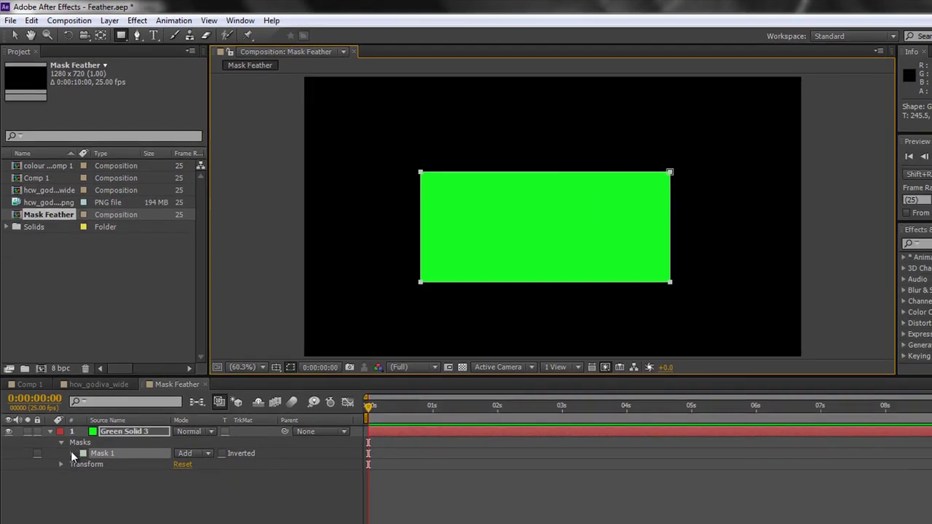
left_click(71, 452)
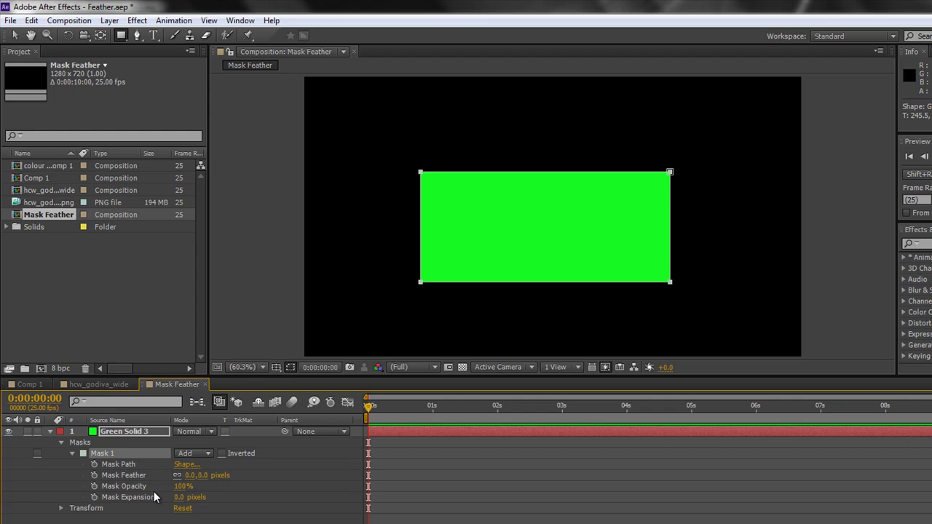
- With the Mask Feather Tool, add a feather point on the mask's upper edge and pull it outward
key("g")
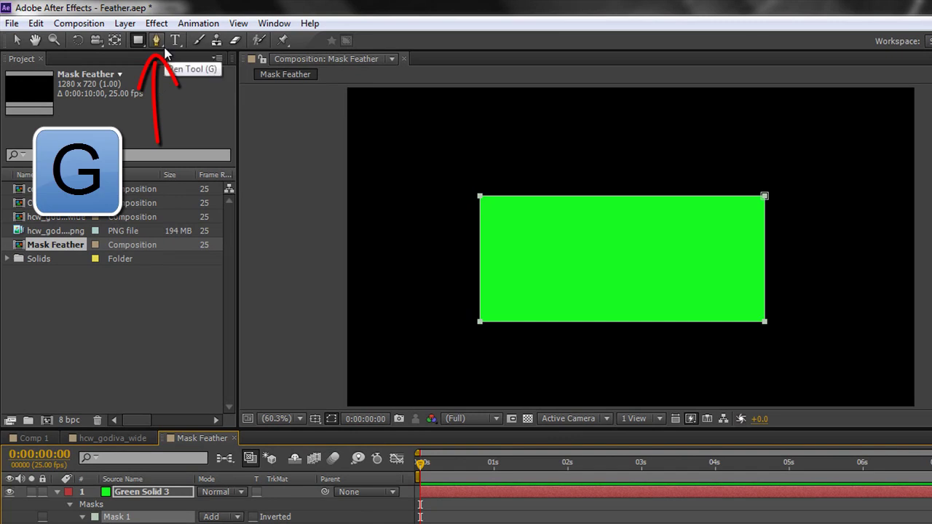
left_click(164, 49)
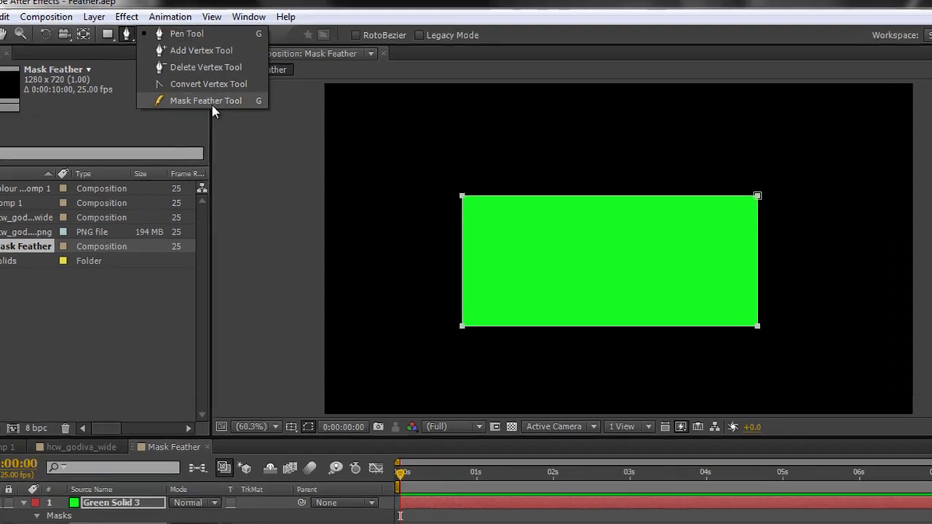
left_click(266, 106)
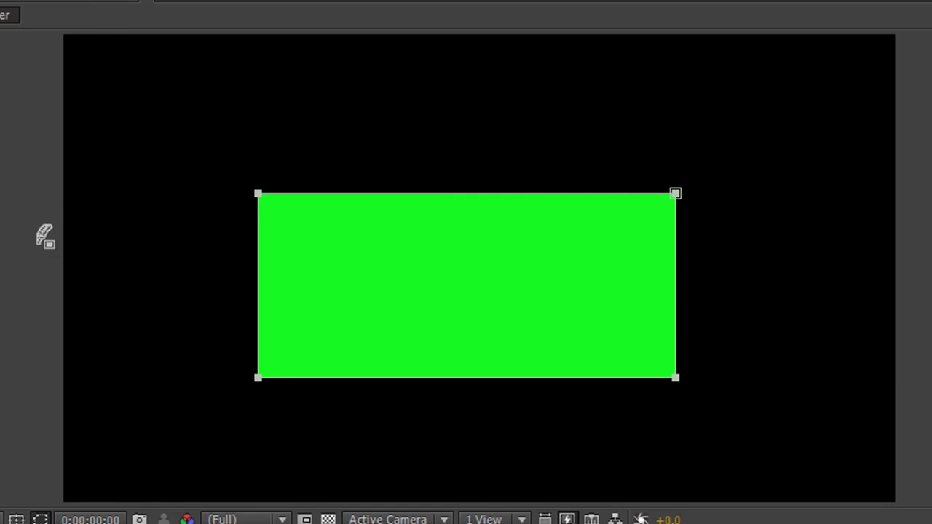
left_click(454, 194)
left_click_drag(454, 194, 461, 131)
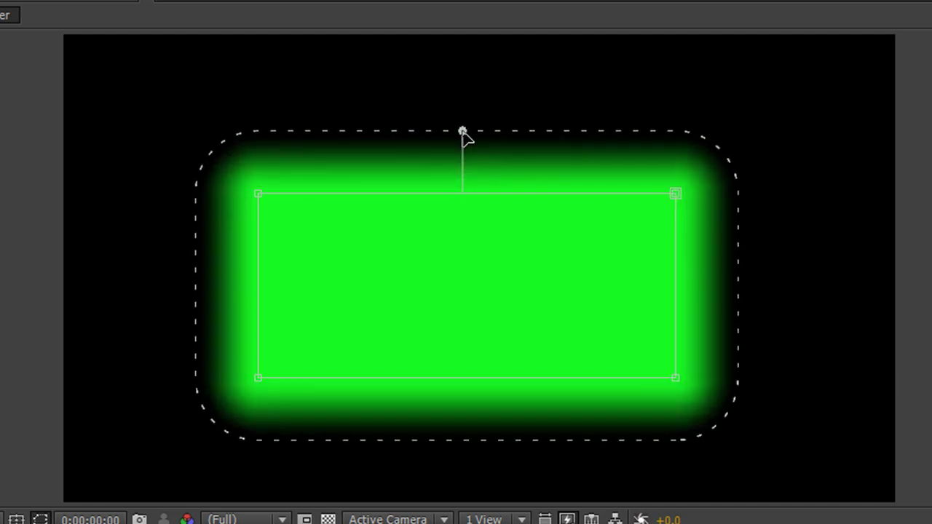
- Move the feather point inside the mask for an inner feather, and return it above the upper edge with a radius of about 91
left_click_drag(462, 134, 484, 288)
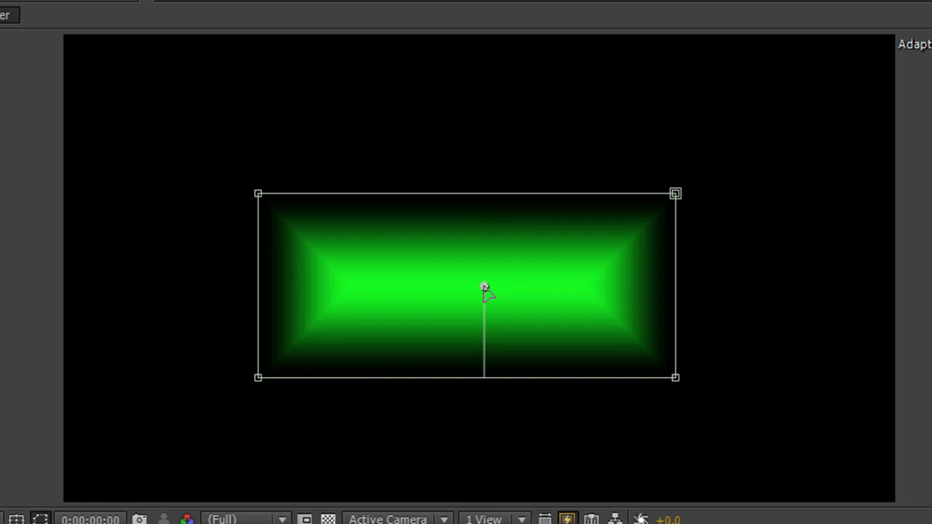
mouse_move(484, 287)
left_mouse_down()
mouse_move(570, 299)
mouse_move(619, 348)
mouse_move(478, 274)
mouse_move(474, 297)
left_mouse_up()
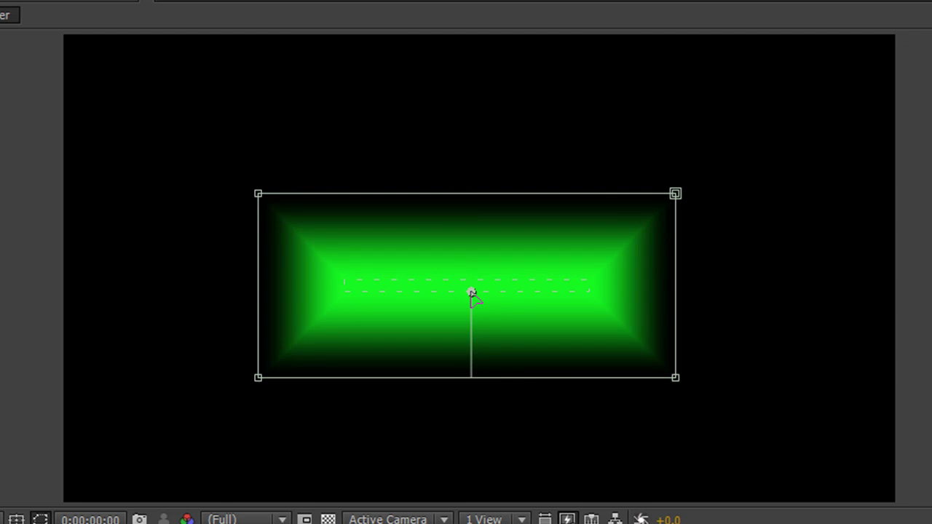
left_click_drag(472, 293, 485, 149)
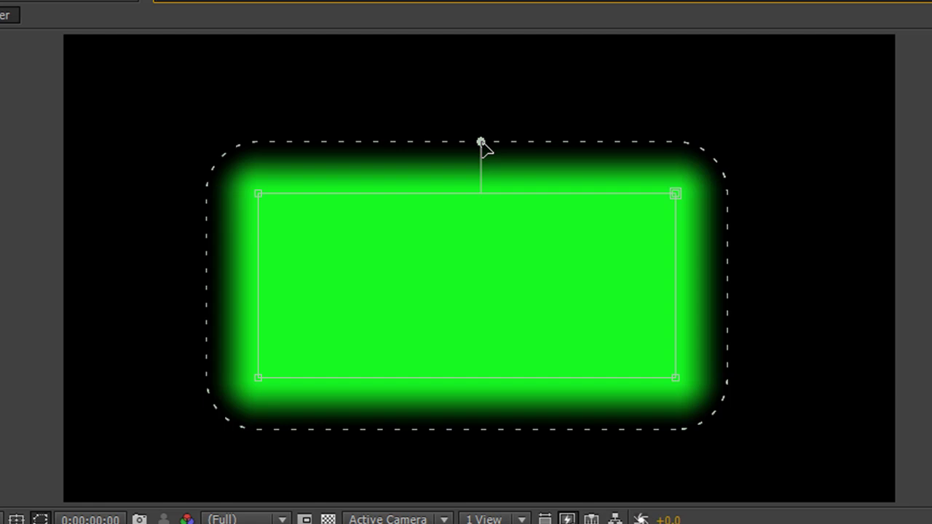
mouse_move(481, 143)
left_mouse_down()
mouse_move(480, 195)
mouse_move(478, 136)
left_mouse_up()
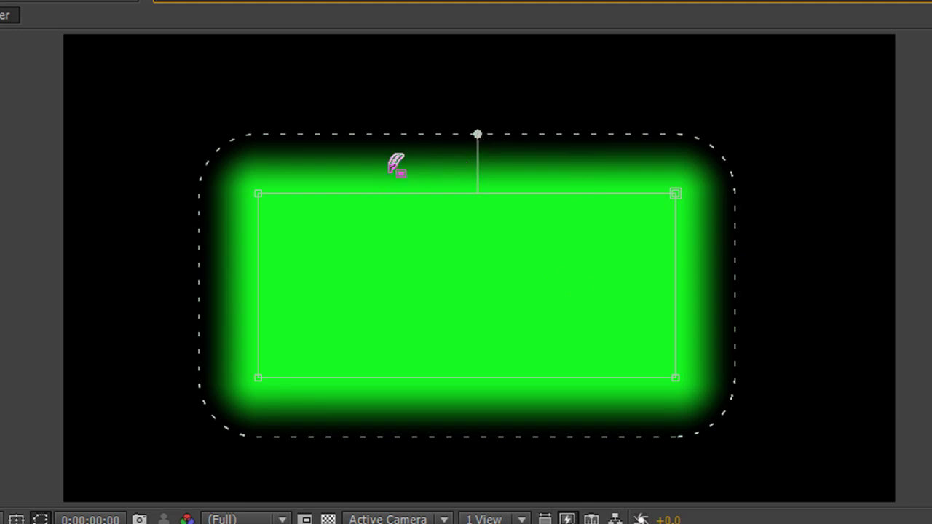
- Confine the outer feather to the upper edge with a zero-radius feather point on each side of its centre point
left_click(625, 191)
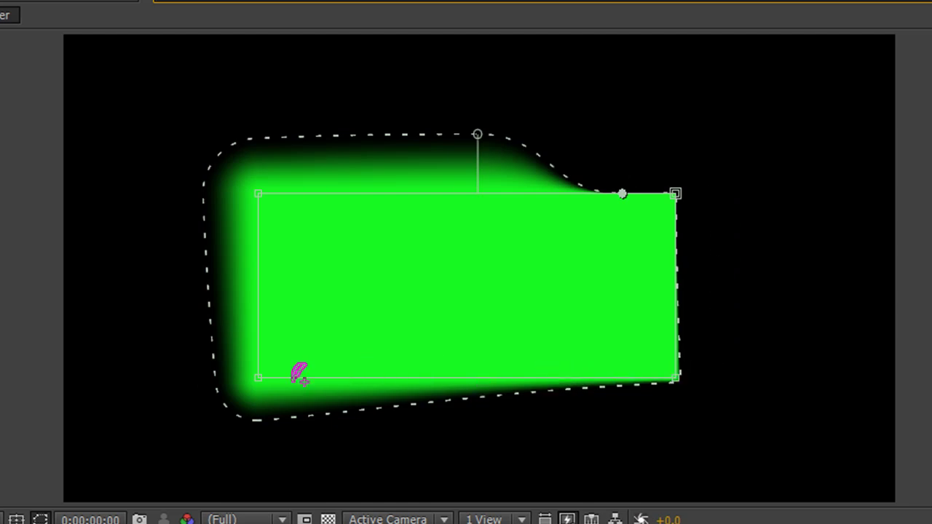
left_click(343, 194)
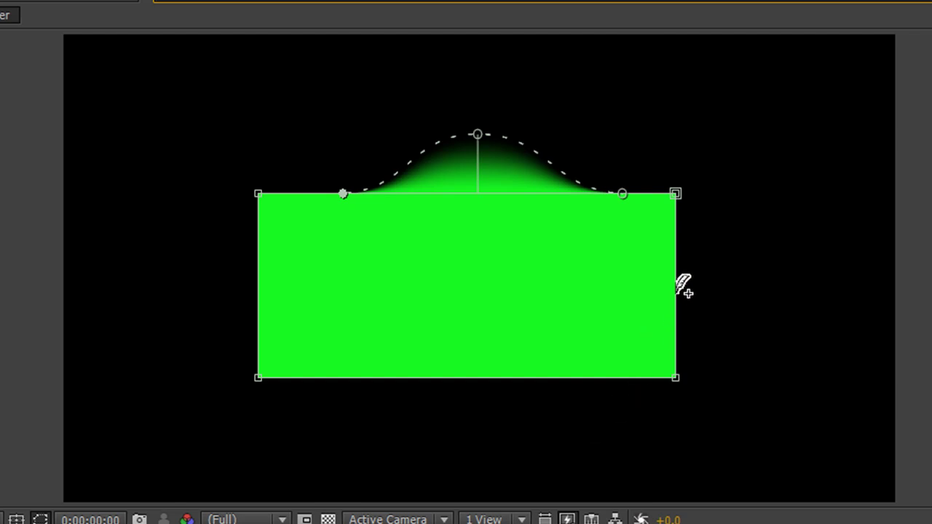
- Add an inward feather point midway along the mask's right edge and confine it with zero-radius points above and below
left_click_drag(676, 291, 644, 291)
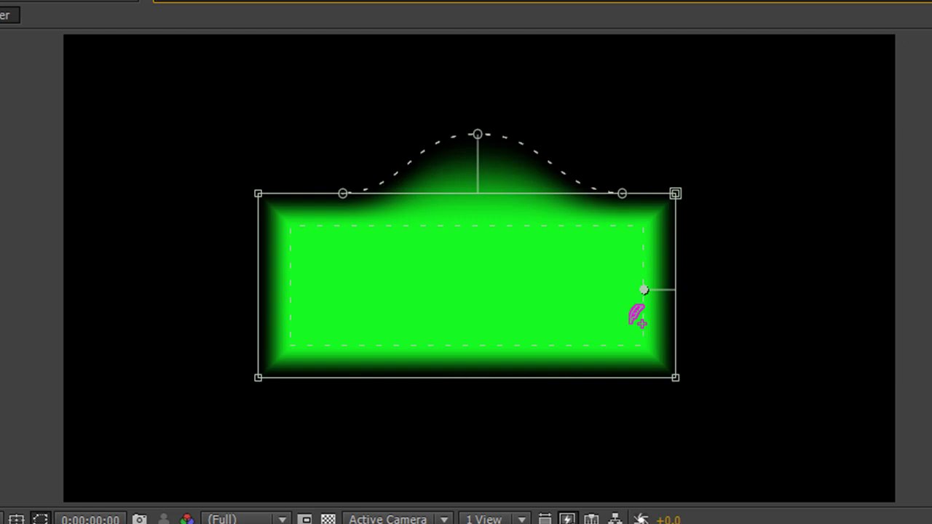
left_click(676, 223)
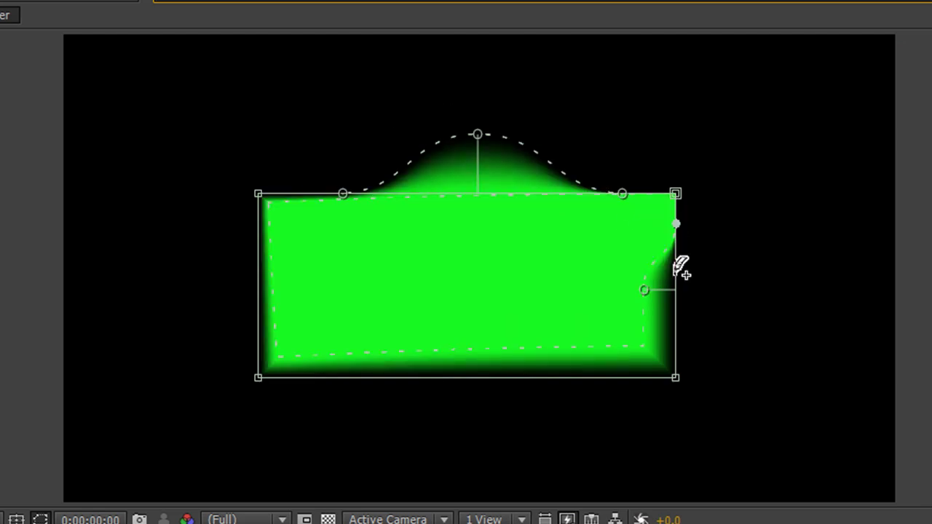
left_click(675, 342)
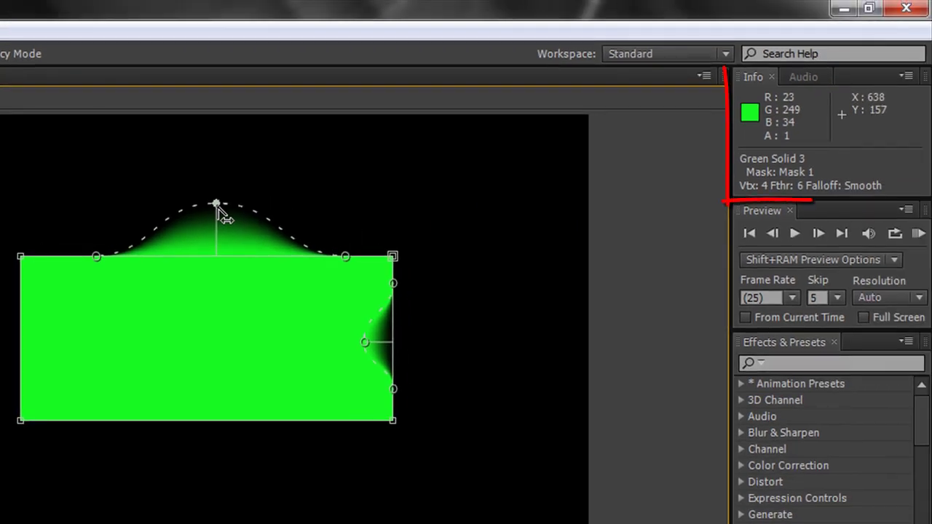
- Set the tension of the feather point above the middle of the upper edge to 100%
left_click(216, 205)
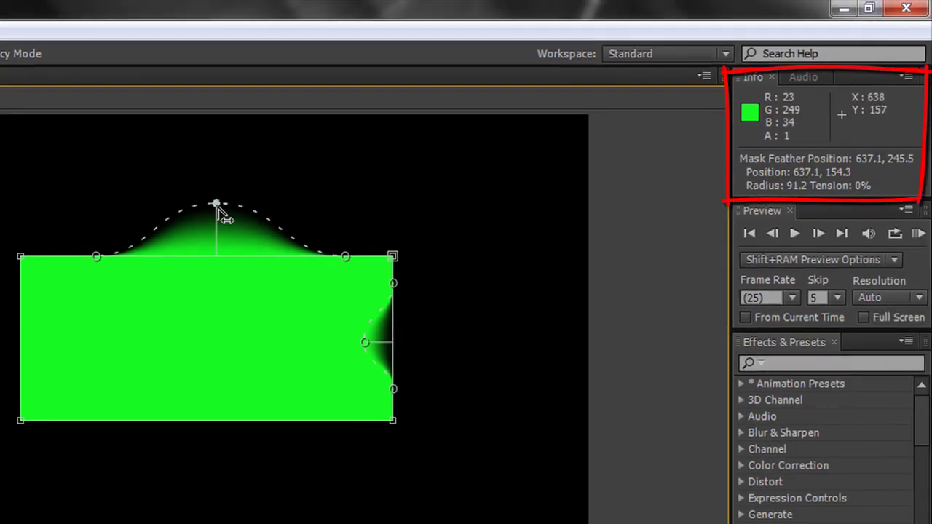
mouse_move(224, 215)
left_mouse_down()
mouse_move(214, 205)
mouse_move(116, 220)
left_mouse_up()
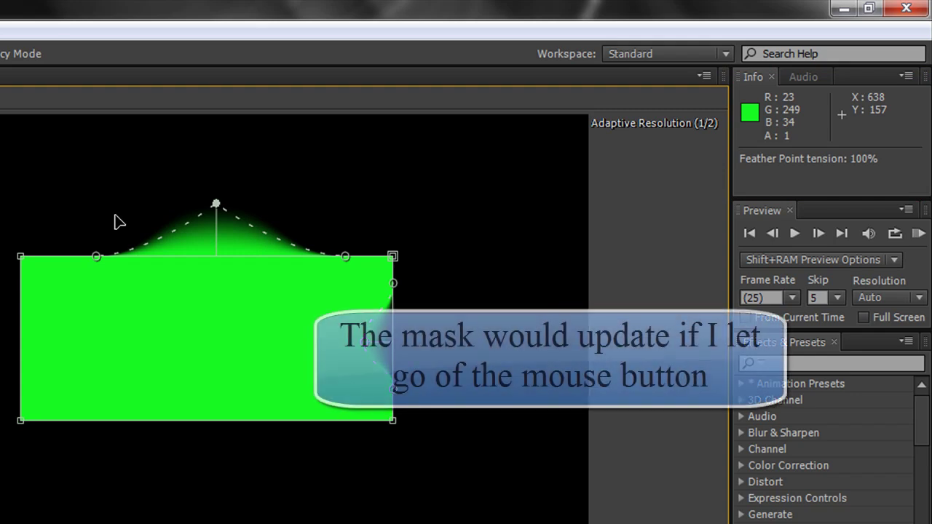
left_click_drag(115, 216, 278, 210)
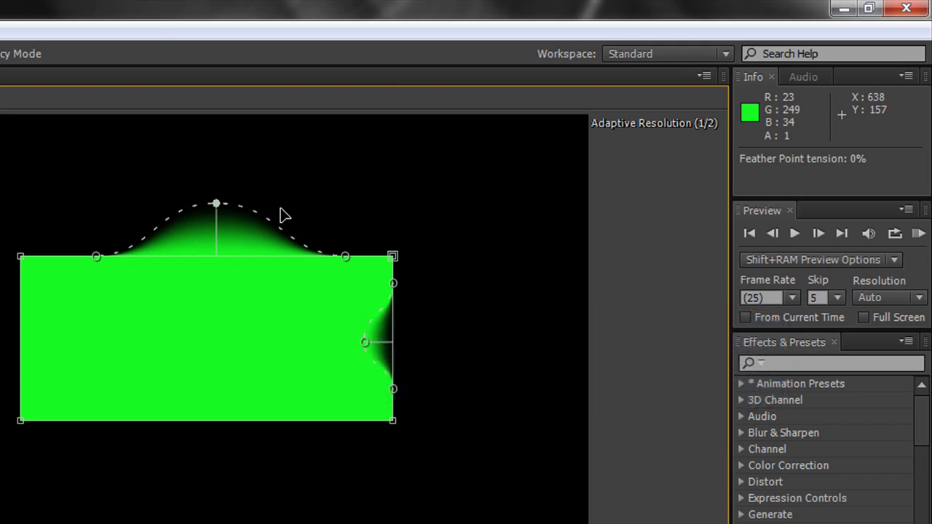
left_click_drag(283, 215, 150, 211)
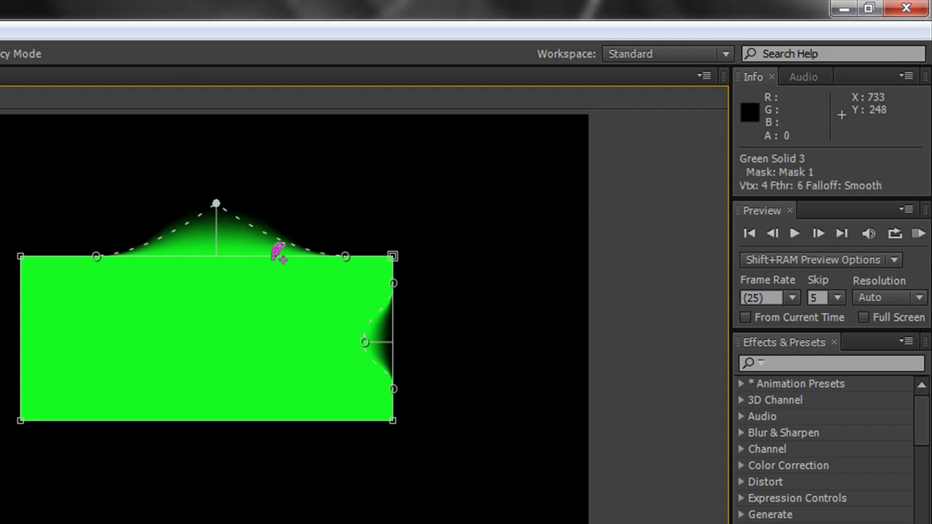
- Add an outer feather point right of the central upper one with a radius of about 178, testing its tension and restoring it to 0%
left_click(275, 256)
left_click_drag(275, 255, 281, 154)
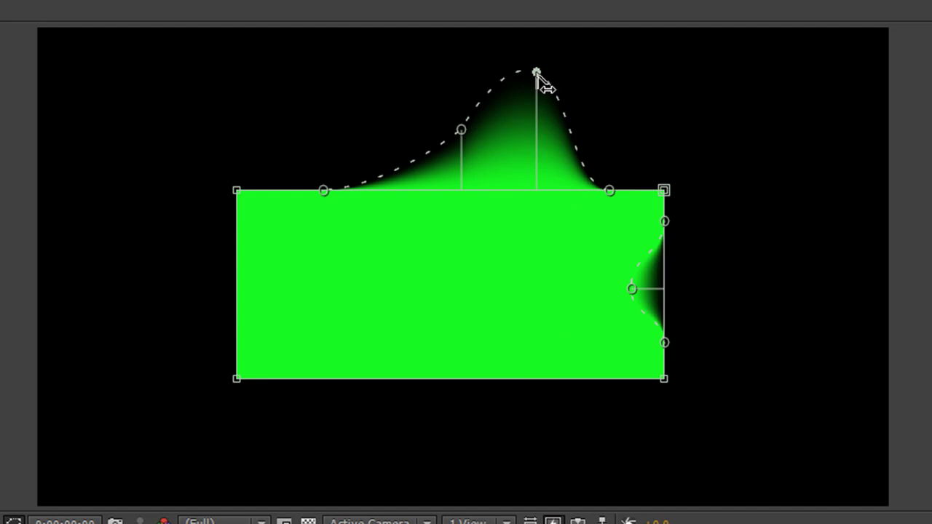
left_click_drag(537, 72, 510, 79)
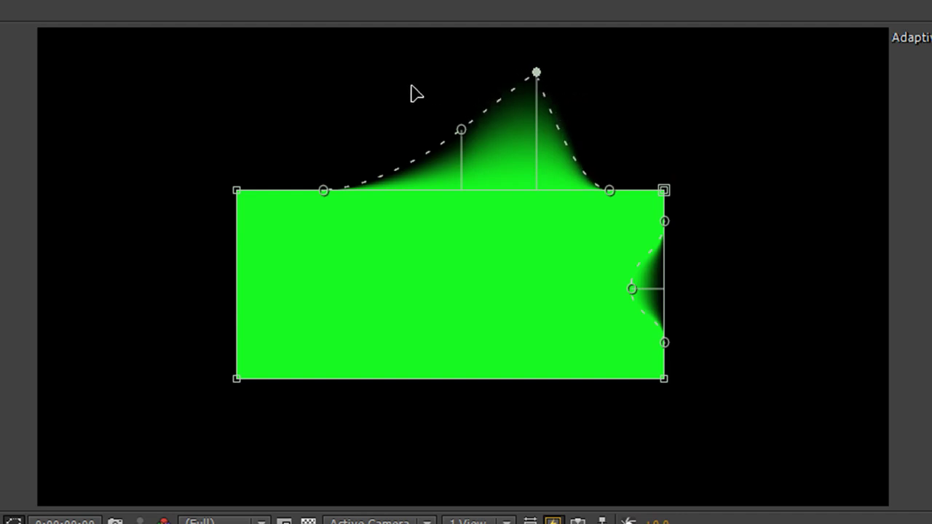
left_click_drag(537, 73, 603, 96)
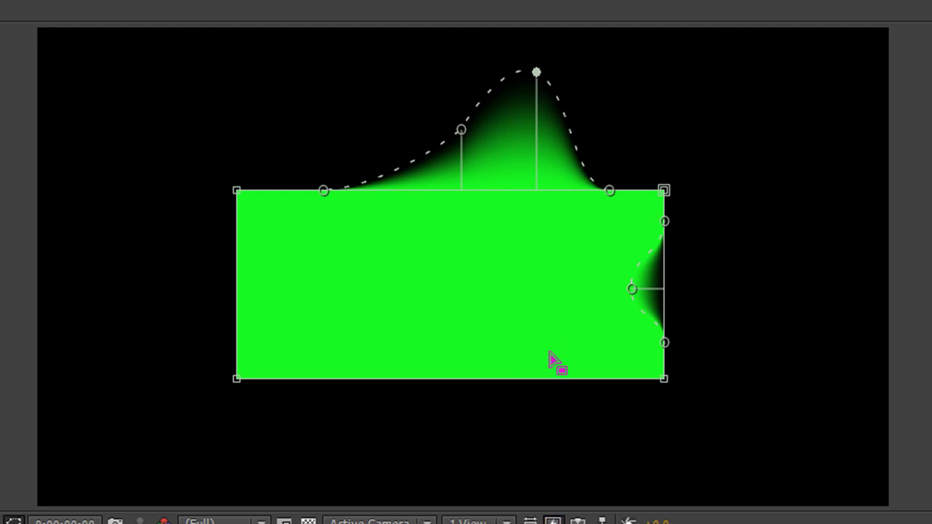
- Turn on Hold for both outer feather points above the mask's upper edge
right_click(462, 131)
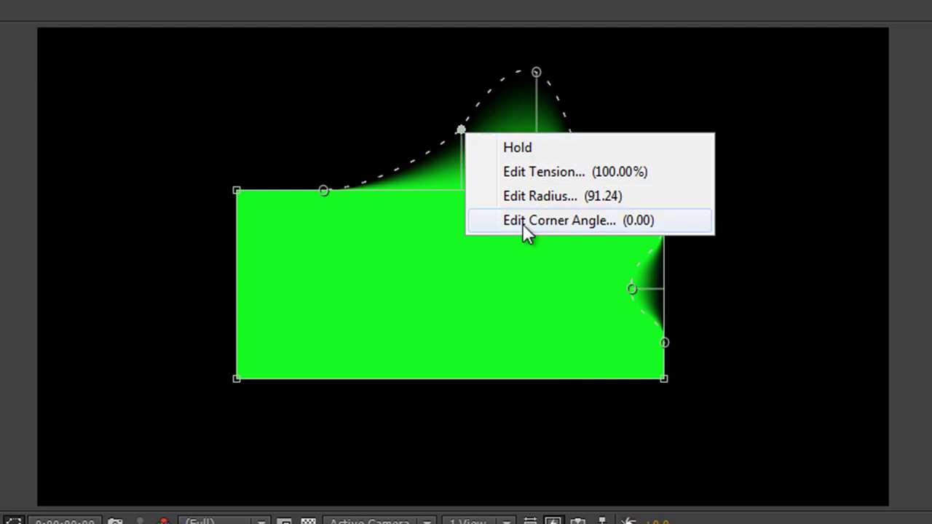
left_click(529, 149)
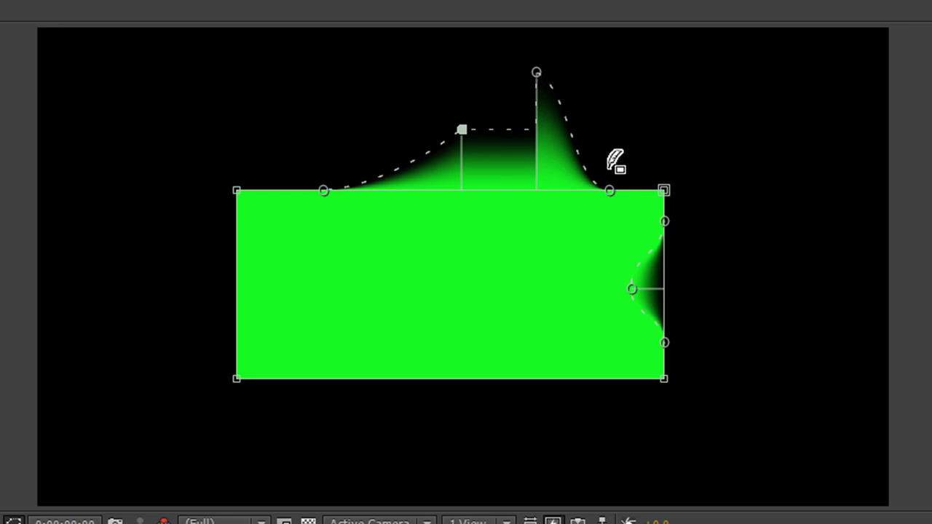
right_click(538, 74)
left_click(583, 88)
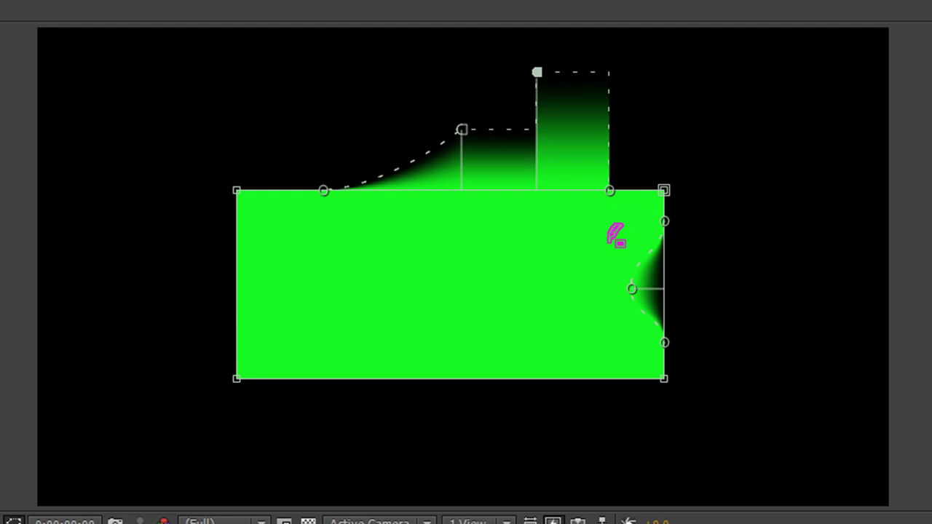
- Turn off Hold for both outer feather points above the mask's upper edge
right_click(539, 76)
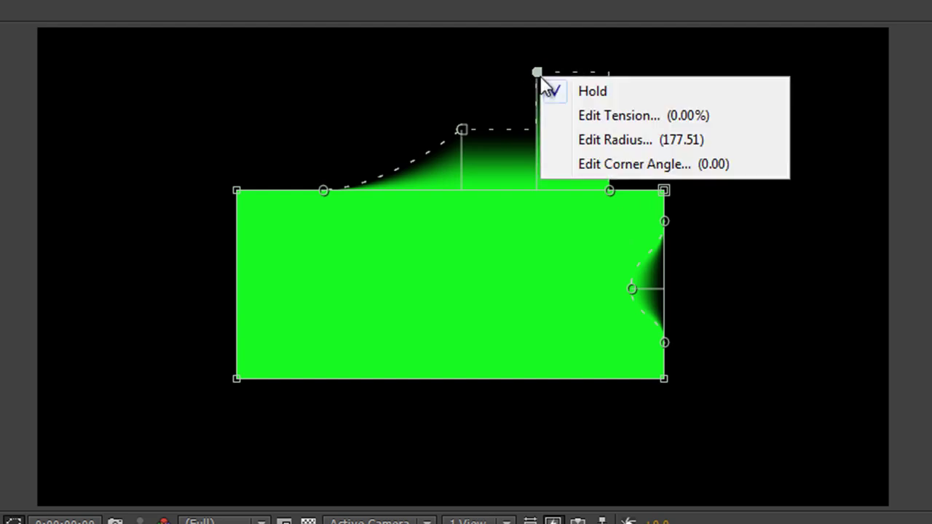
left_click(583, 92)
key("ctrl+z")
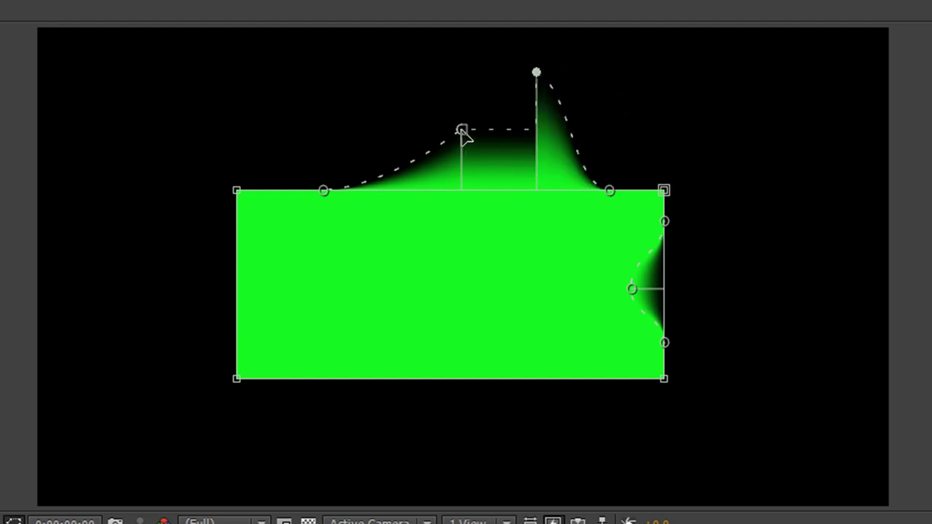
right_click(463, 133)
left_click(513, 144)
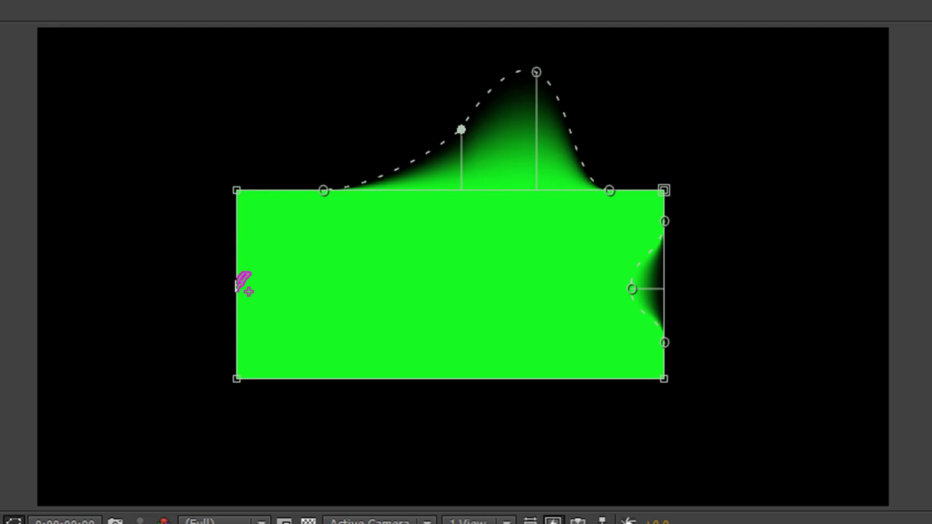
- Feather the mask's entire left edge segment outward, and feather its entire lower edge segment outward below the rectangle
key("shift")
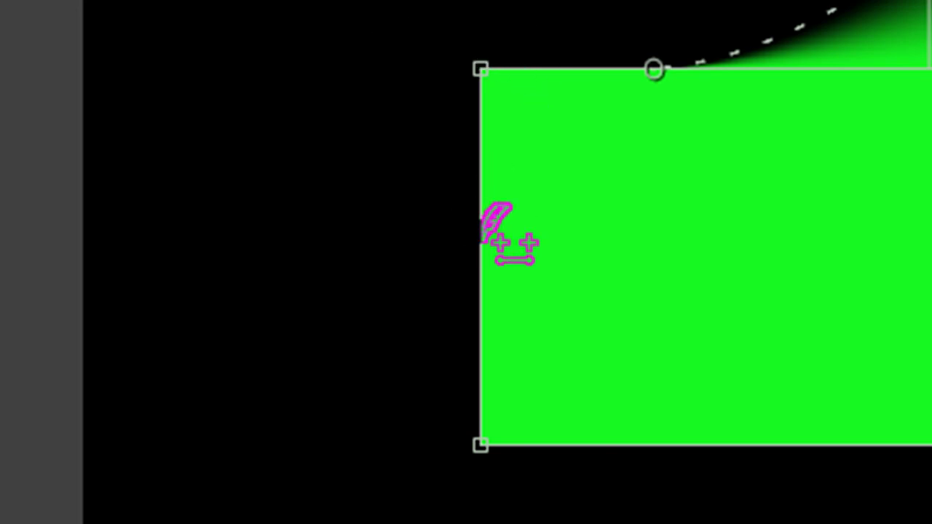
left_click_drag(476, 254, 245, 254)
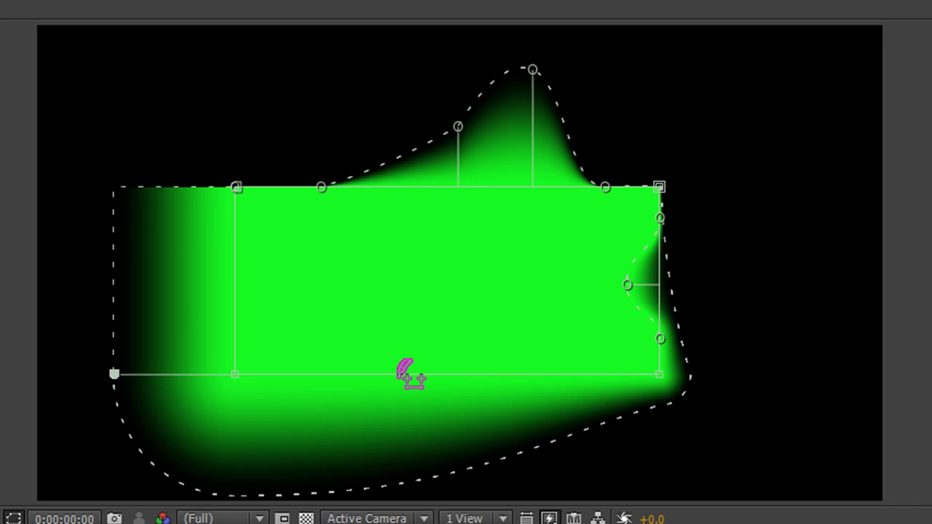
left_click_drag(407, 374, 406, 481)
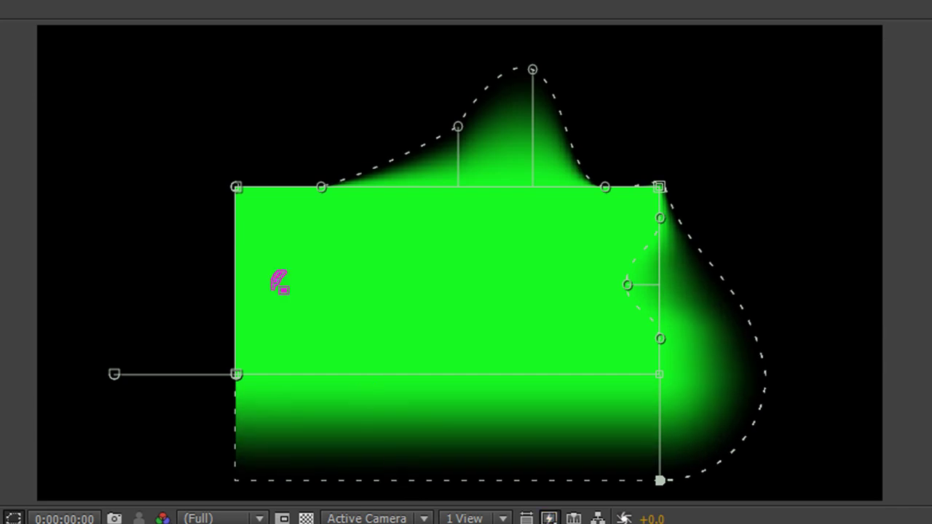
- Widen the left segment's outer feather slightly and add a feather point on the right edge, placed on the mask's lower-right corner
left_click(114, 375)
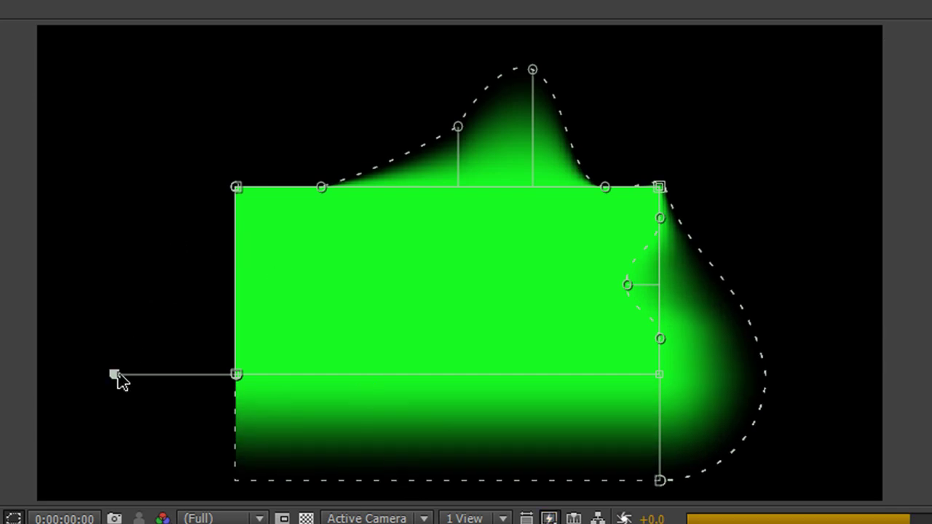
left_click_drag(117, 372, 106, 373)
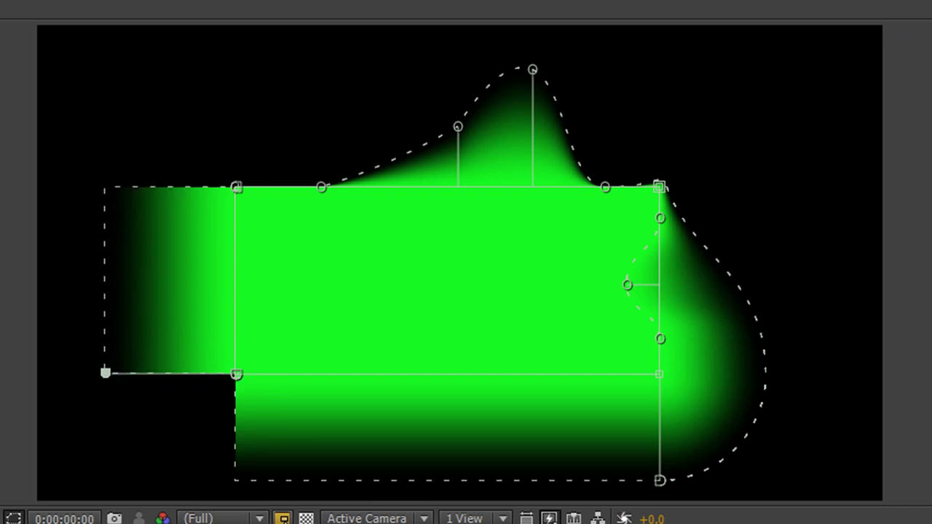
left_click(660, 360)
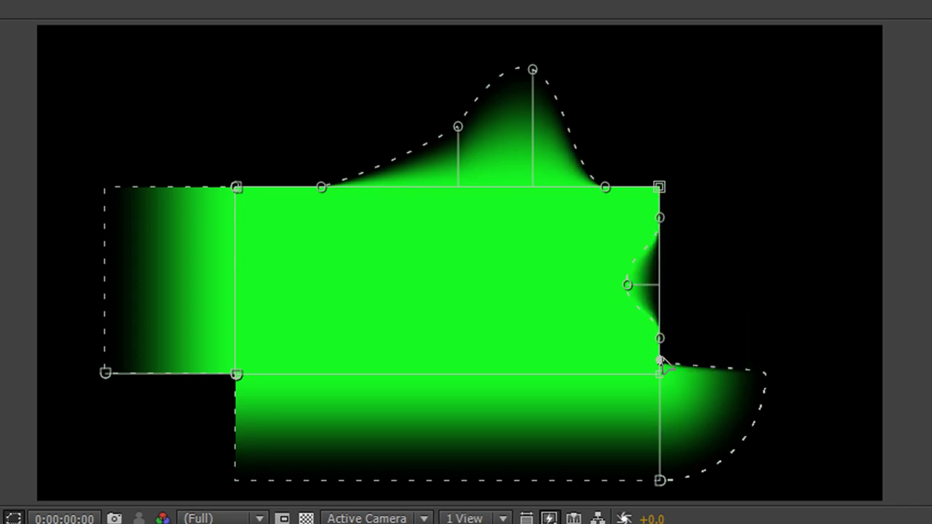
left_click_drag(660, 360, 664, 373)
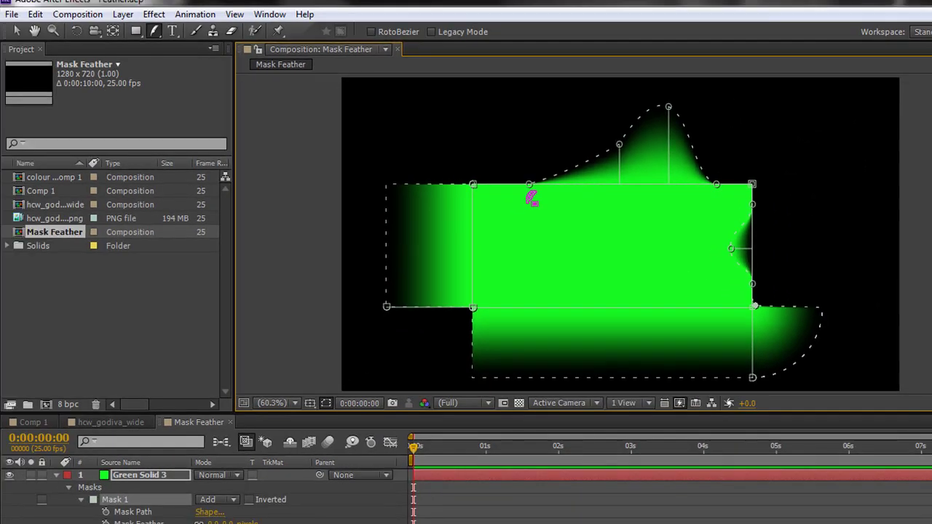
- Switch to the hcw_godiva_wide composition and draw a closed, curved eight-point Pen mask around the woman and her veil, excluding the fan
left_click(110, 422)
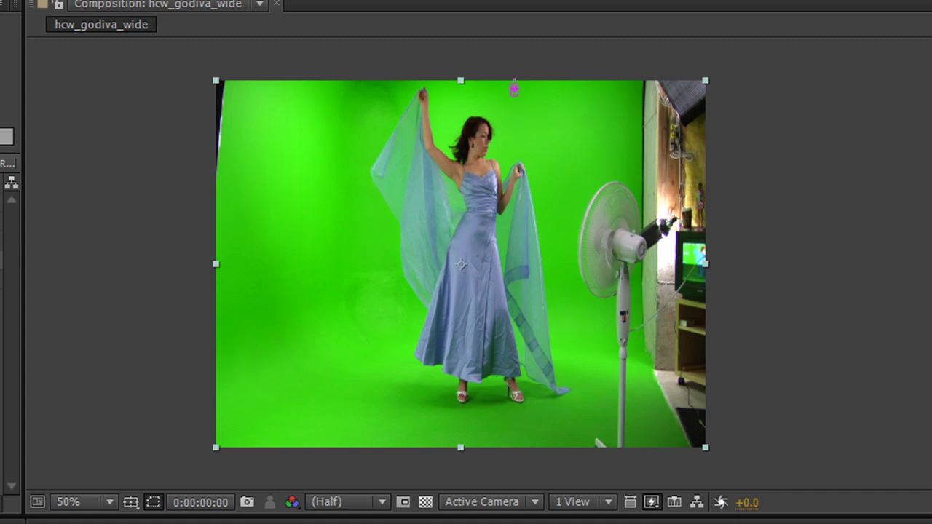
left_click(454, 54)
left_click_drag(480, 60, 489, 58)
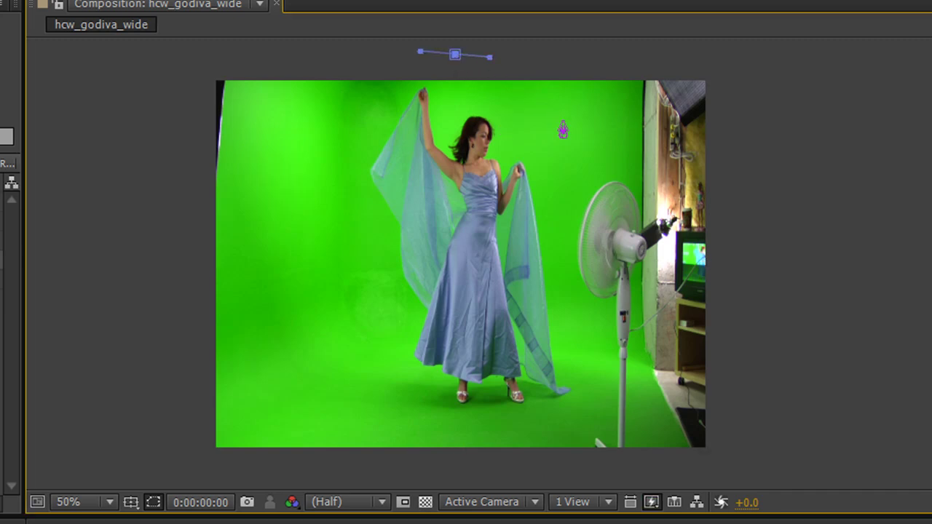
left_click_drag(561, 120, 567, 159)
left_click_drag(562, 273, 567, 294)
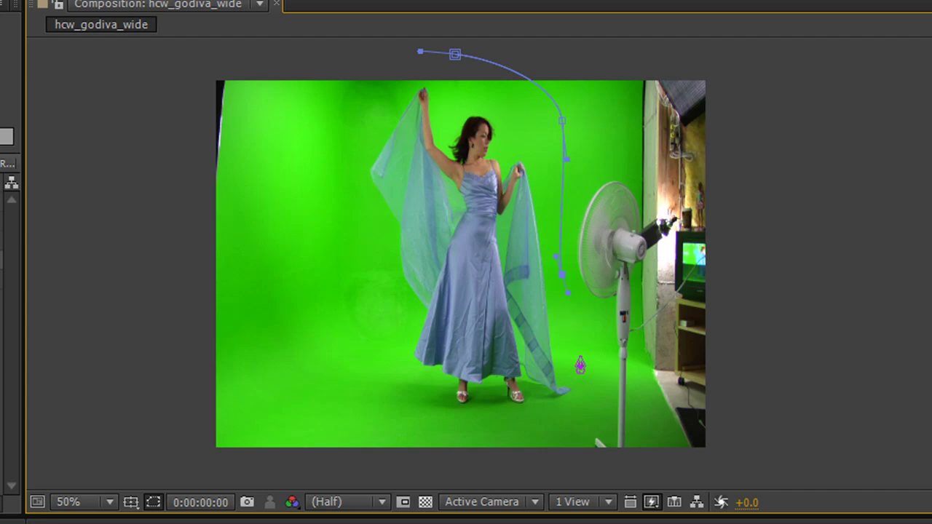
left_click_drag(600, 409, 600, 416)
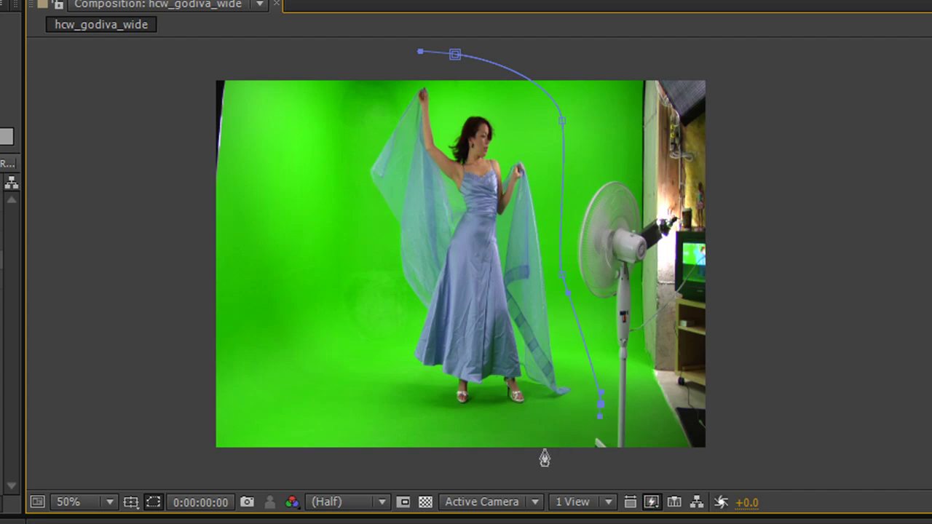
left_click_drag(532, 453, 492, 461)
left_click_drag(340, 451, 324, 418)
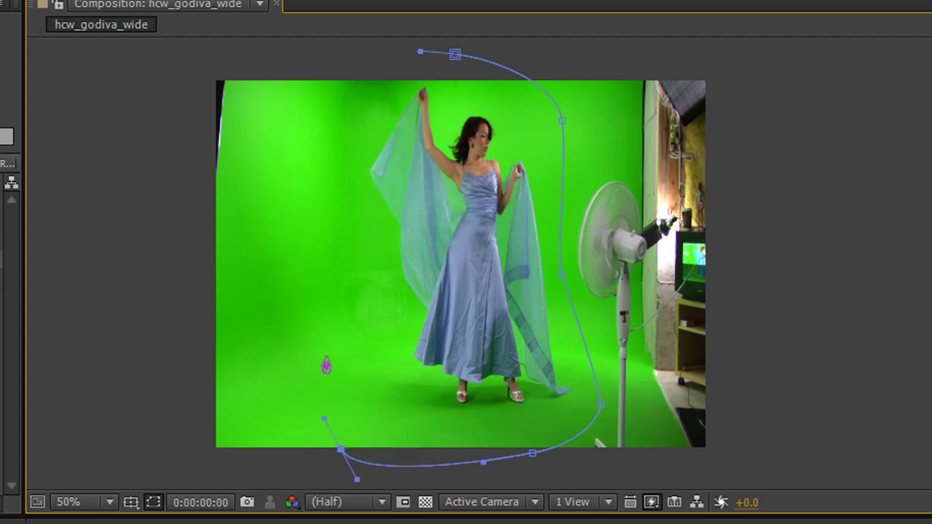
left_click_drag(306, 270, 306, 200)
left_click_drag(320, 93, 331, 58)
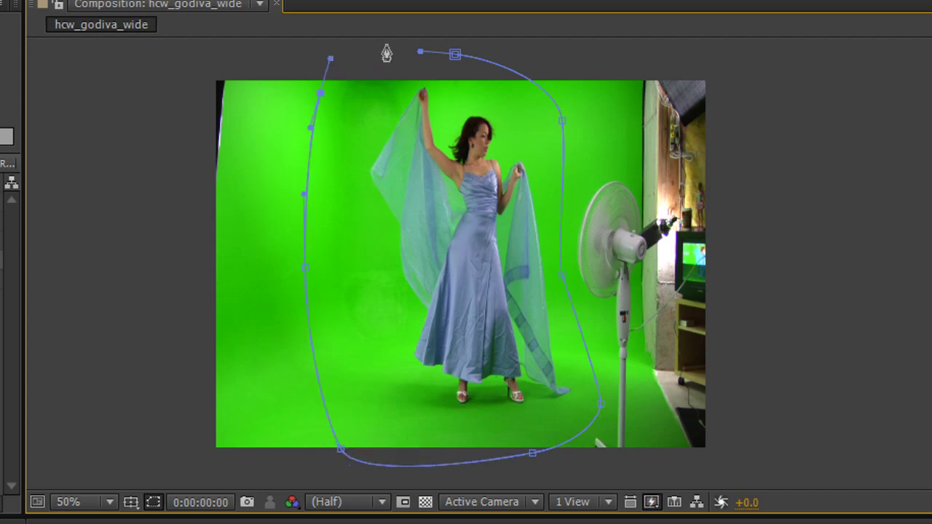
left_click(455, 54)
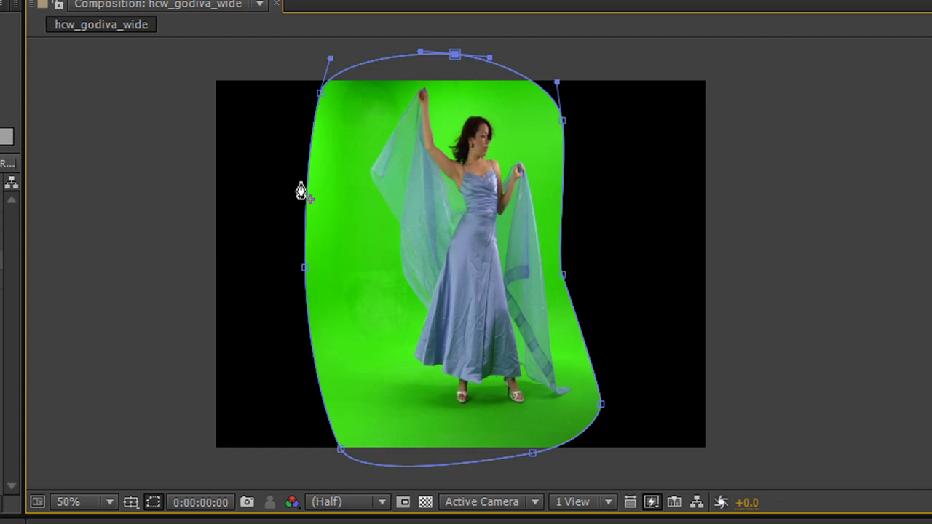
- Tighten the mask's left side by moving its middle, upper and lower vertices inward toward the woman
left_click_drag(303, 274, 335, 274)
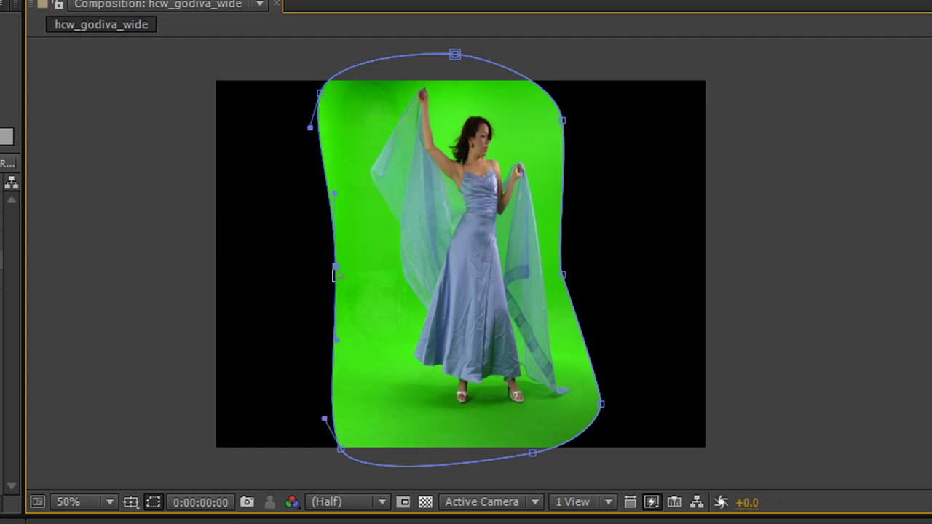
left_click_drag(321, 96, 343, 92)
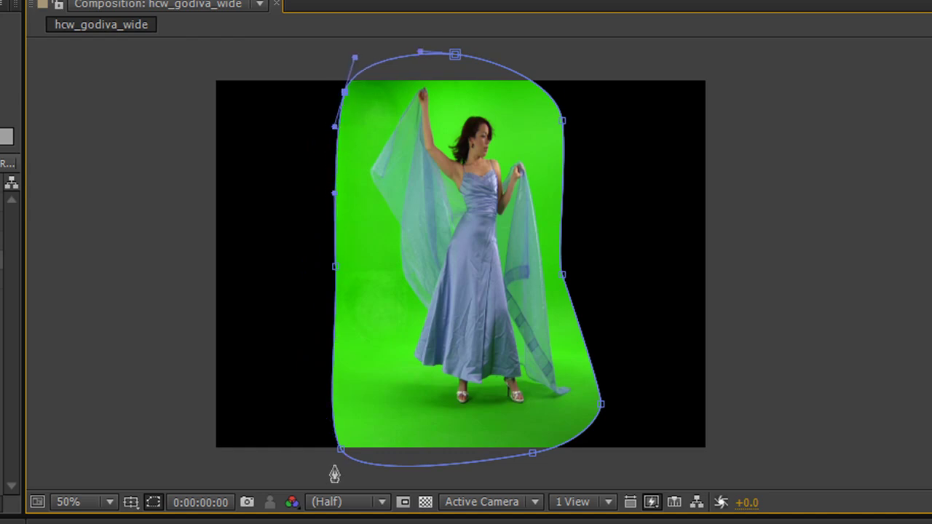
left_click_drag(341, 449, 382, 443)
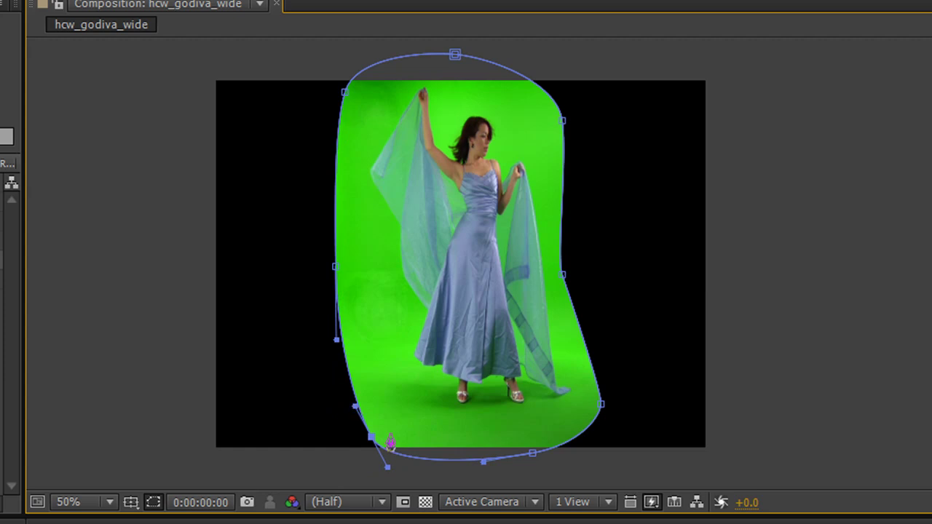
- Add an outer feather point on the mask's lower right edge and pull it back to a narrow feather that excludes the fan
left_click(584, 335)
left_click_drag(585, 335, 631, 331)
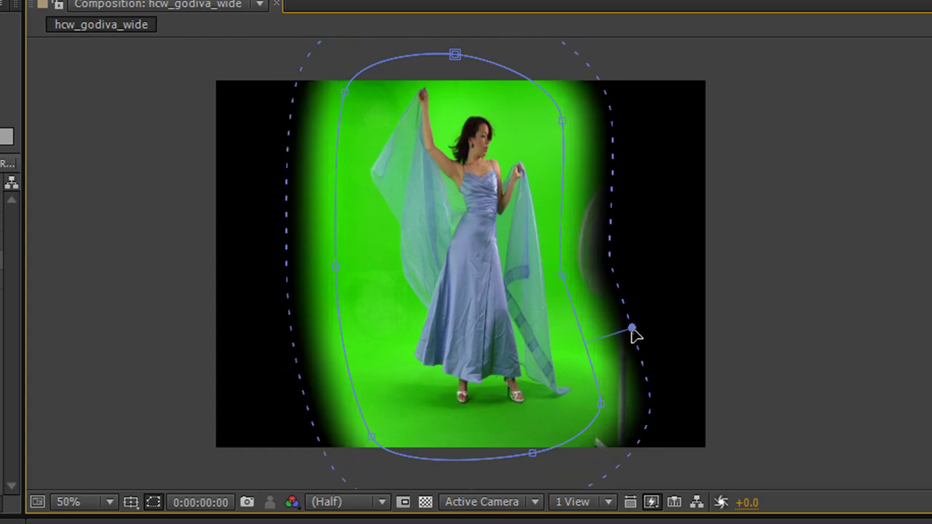
left_click_drag(632, 329, 597, 324)
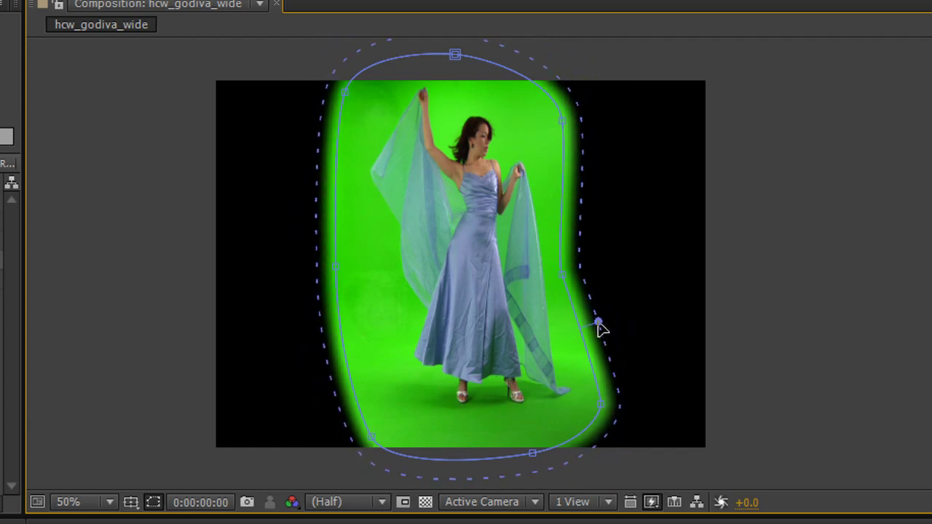
- Add feather points at the lower-right curve, on the lower right edge, inside the left edge, and outside the upper-right vertex
left_click(567, 432)
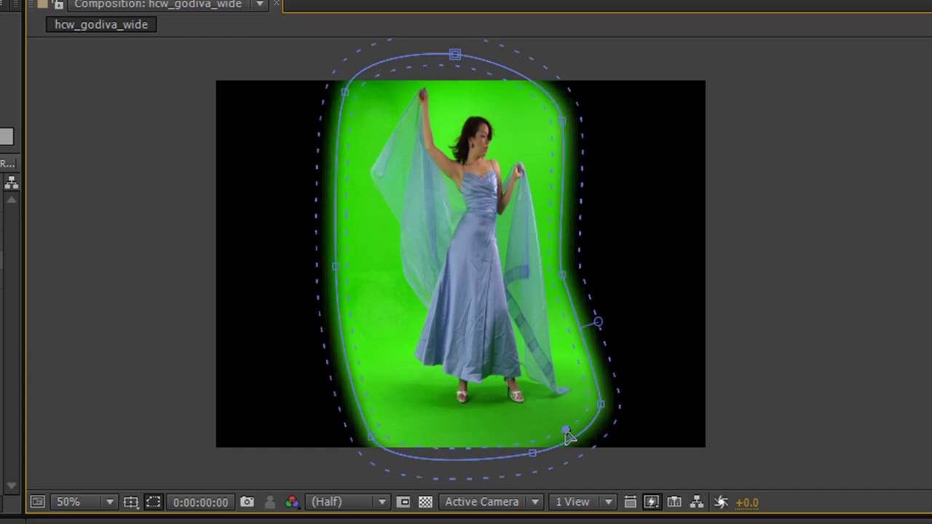
left_click(593, 376)
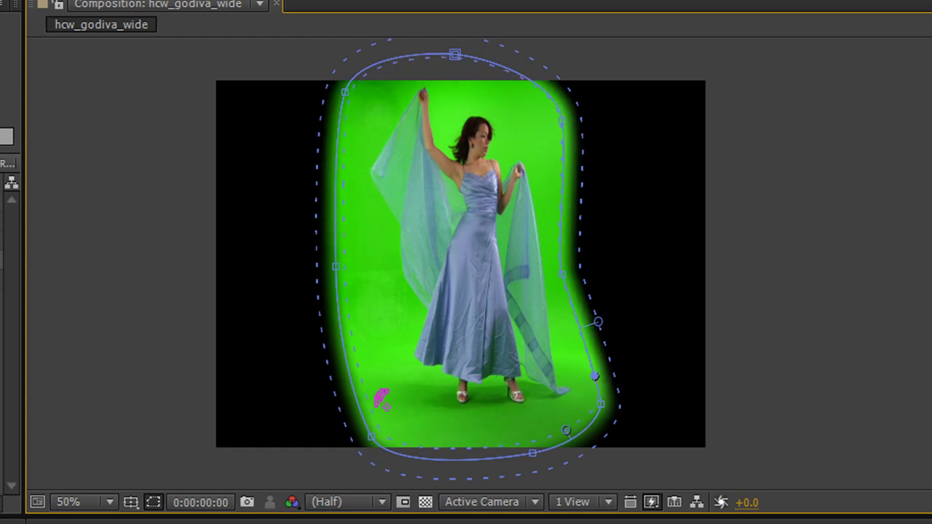
left_click(357, 306)
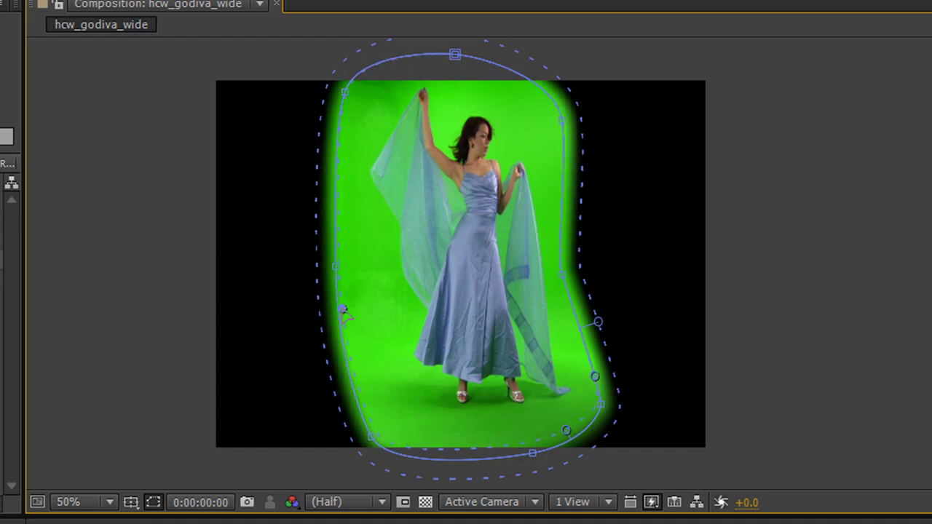
left_click_drag(339, 310, 364, 316)
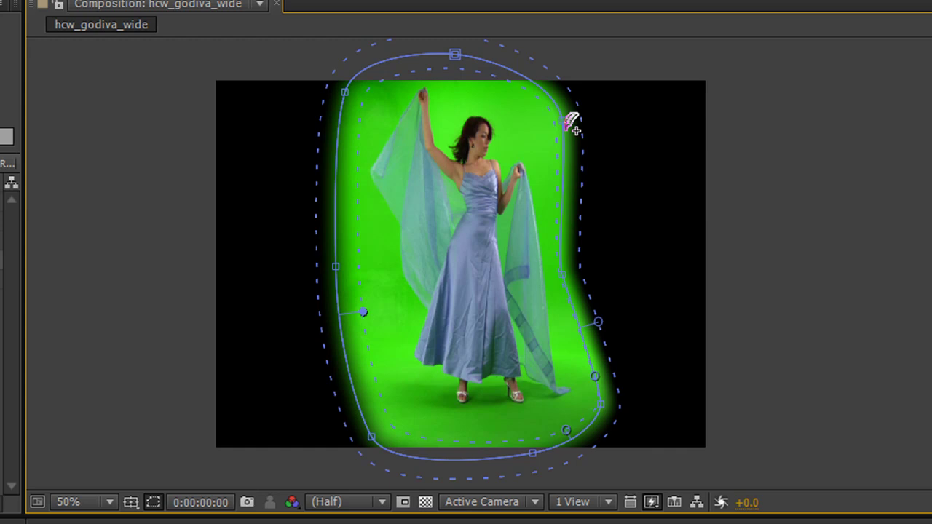
left_click_drag(568, 128, 603, 108)
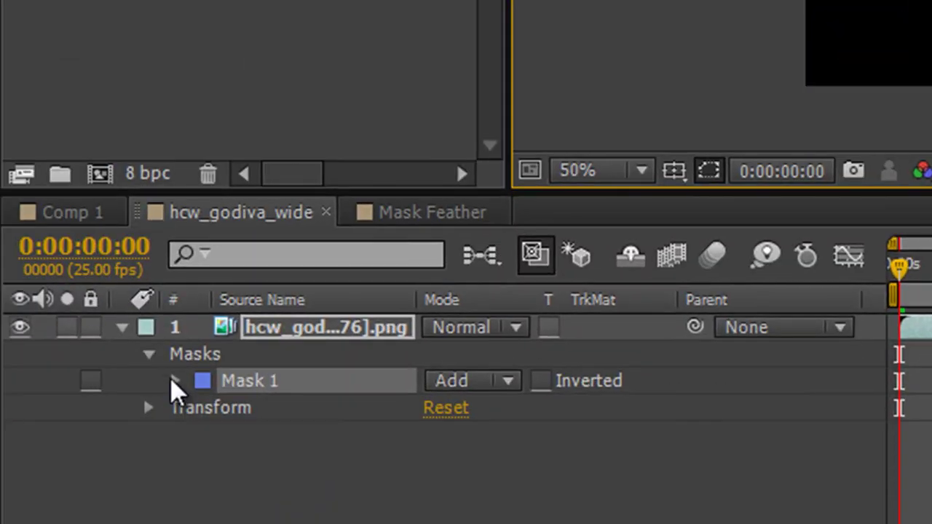
- Expand the Mask 1 properties and enable keyframing for Mask Path at 0:00:00:00
left_click(173, 379)
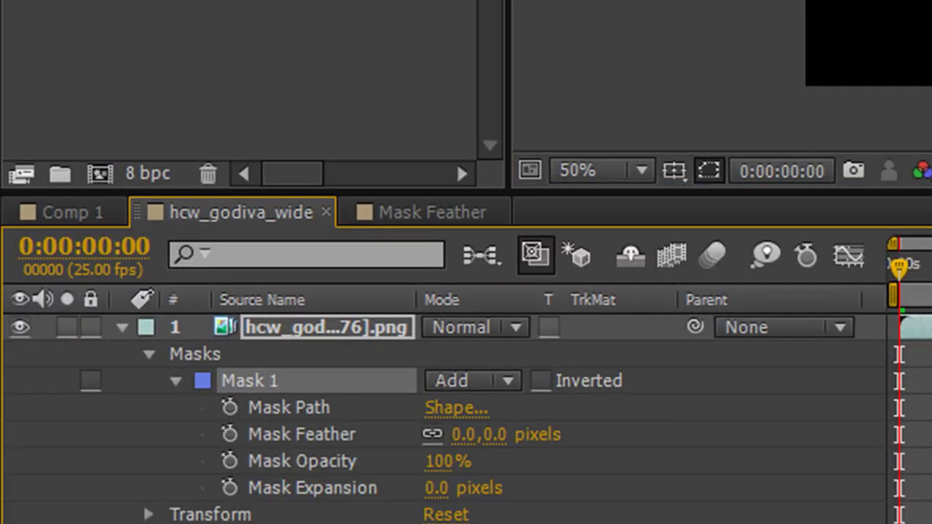
left_click(230, 407)
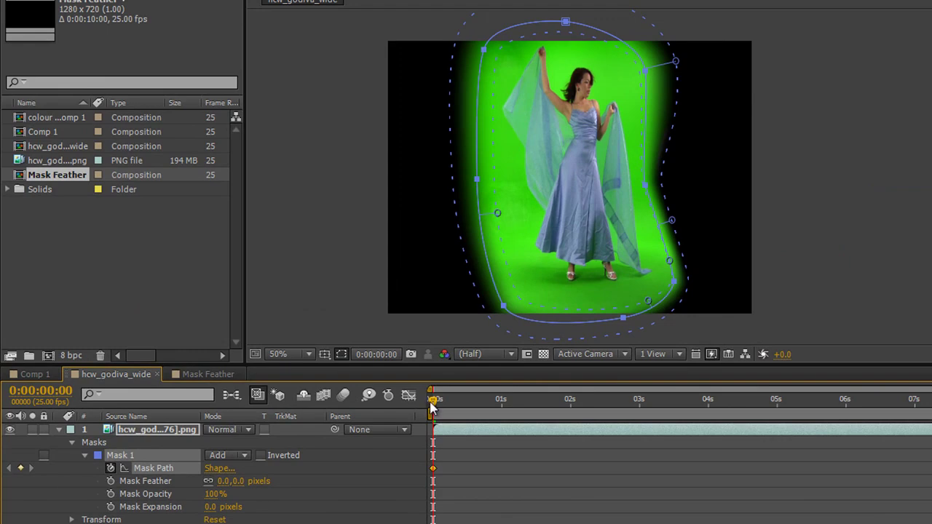
- At 0:00:03:00, move the mask's left middle vertex inward and its upper-left vertex slightly downward
left_click_drag(433, 407, 639, 425)
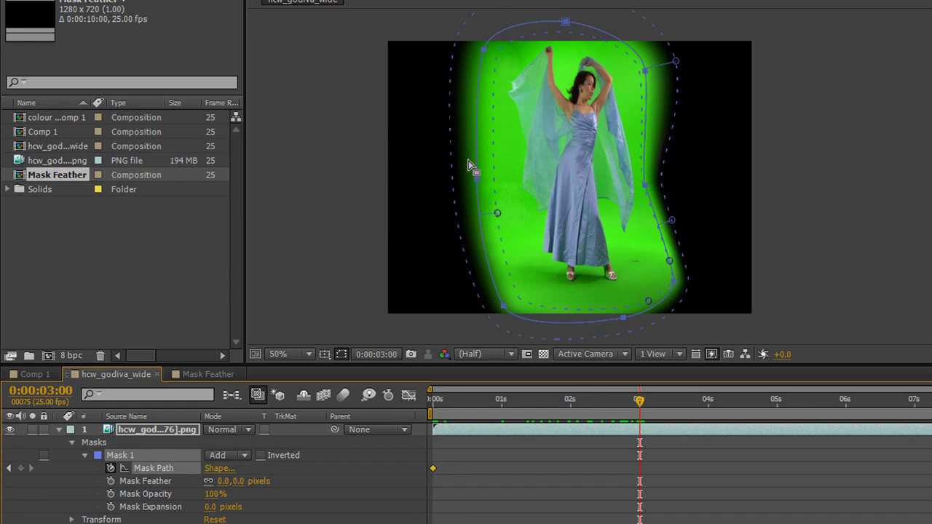
left_click(477, 184)
left_click_drag(482, 185, 490, 187)
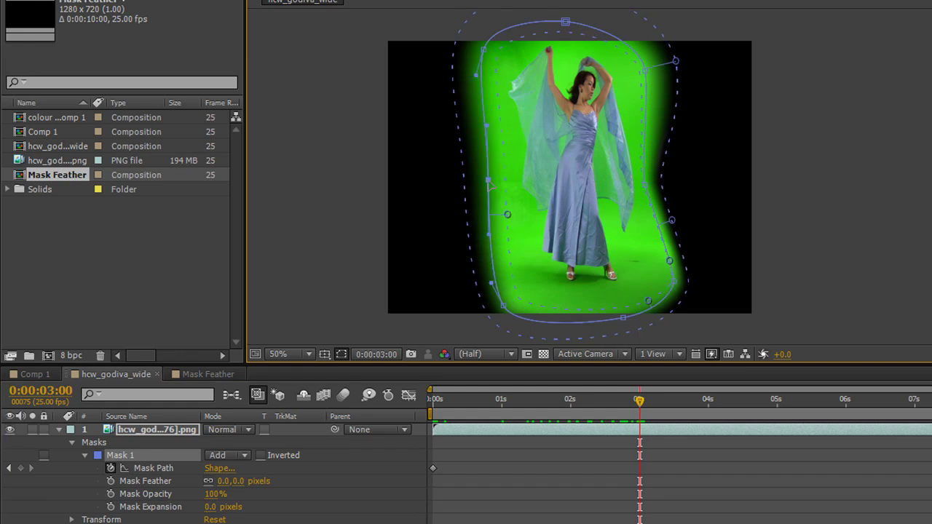
left_click_drag(484, 51, 484, 58)
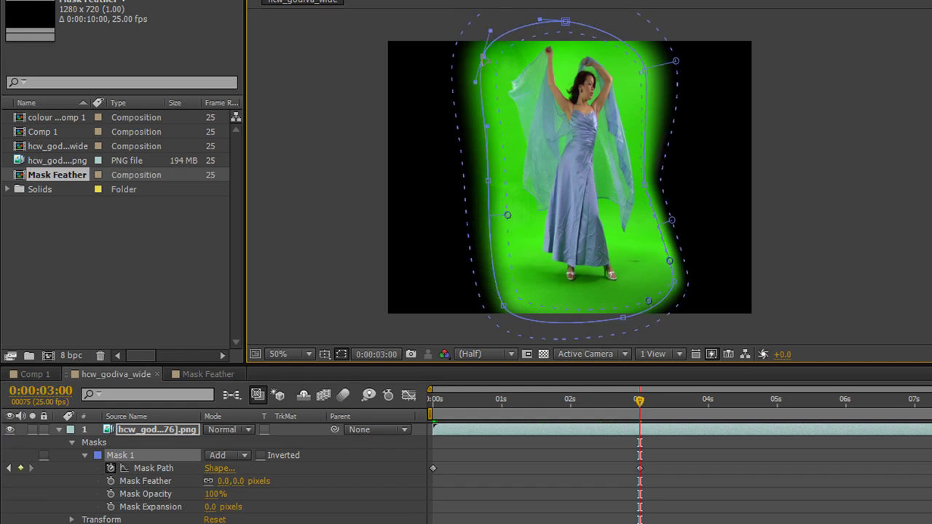
- At 0:00:03:00, pull both outer feather points on the right side closer to the mask and move the lower-right and left inner points further inward
left_click_drag(675, 64, 649, 71)
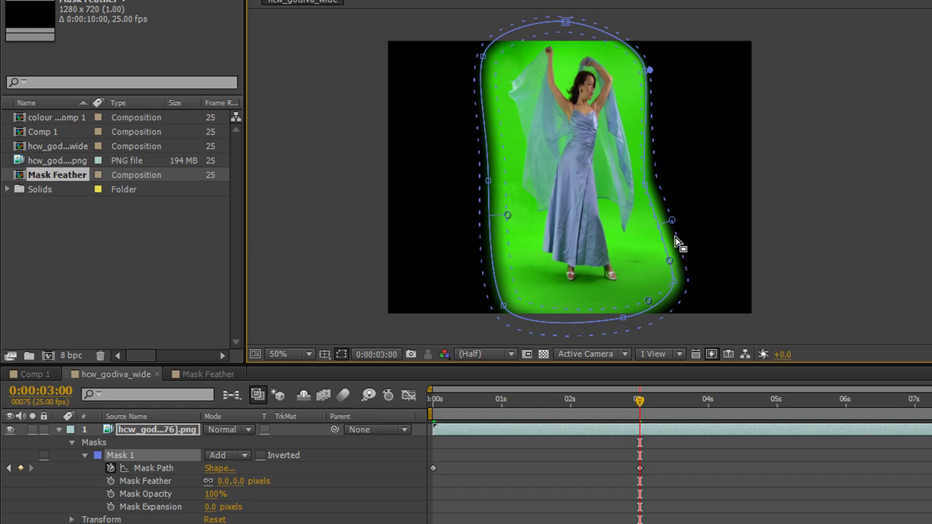
left_click_drag(671, 220, 668, 222)
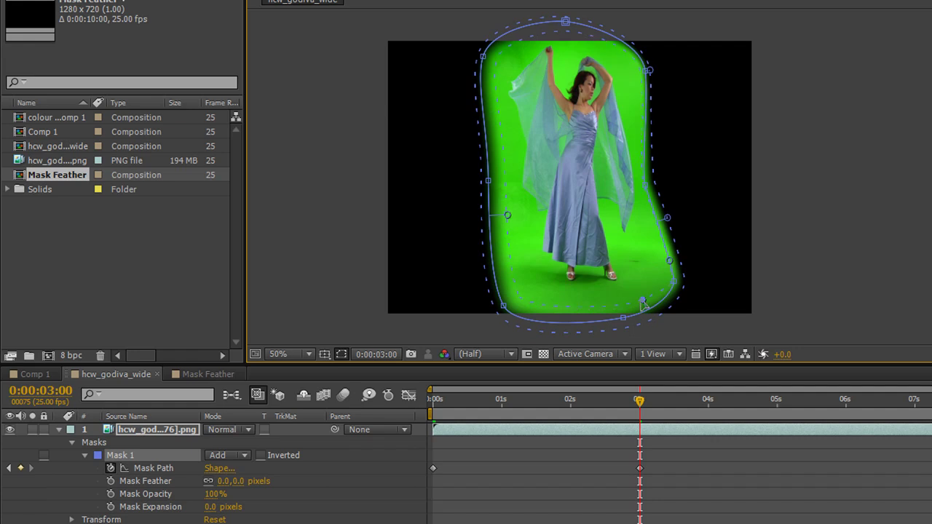
left_click_drag(643, 304, 638, 300)
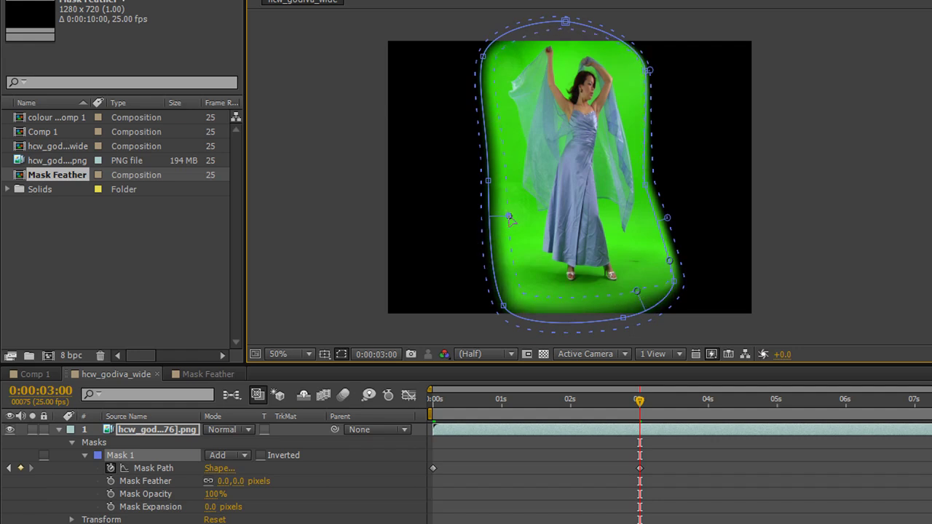
left_click_drag(509, 216, 512, 217)
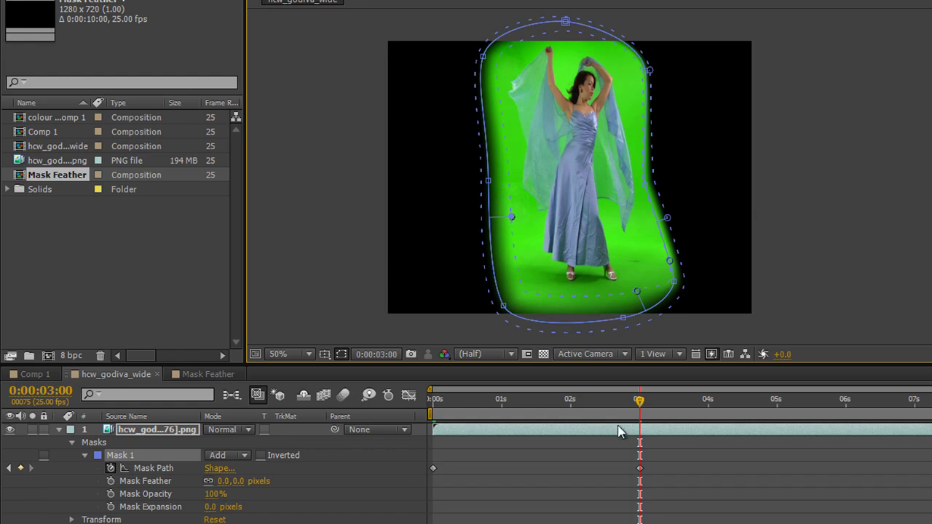
- Return to 0:00:00:00 and add a feather point directly on the mask's right edge, below the upper-right vertex
left_click_drag(639, 405, 407, 453)
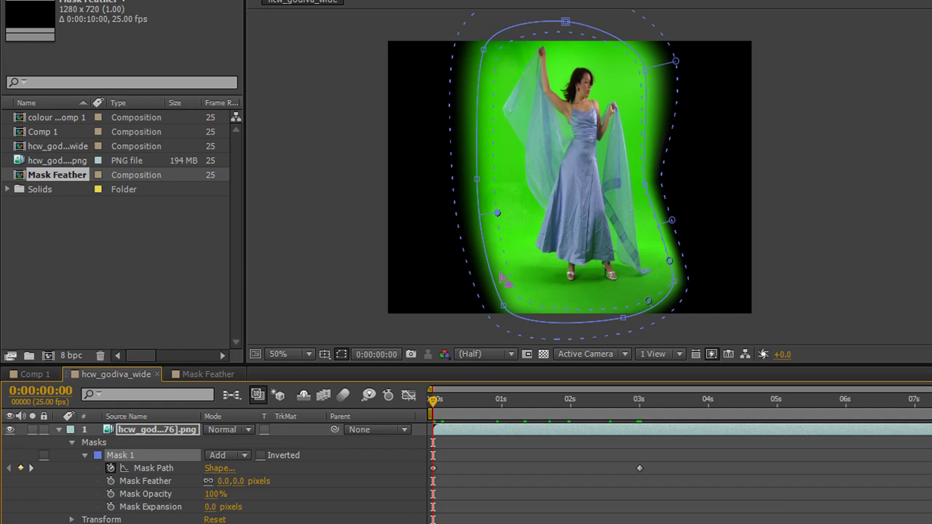
left_click(645, 136)
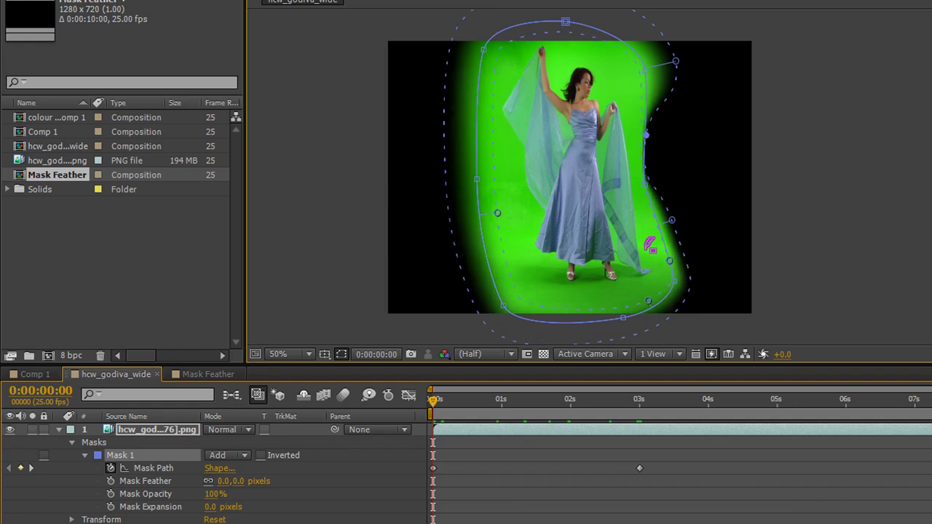
- At 0:00:00:00, pull the new feather point on the mask's right edge slightly outward from the mask path
left_click_drag(645, 136, 657, 139)
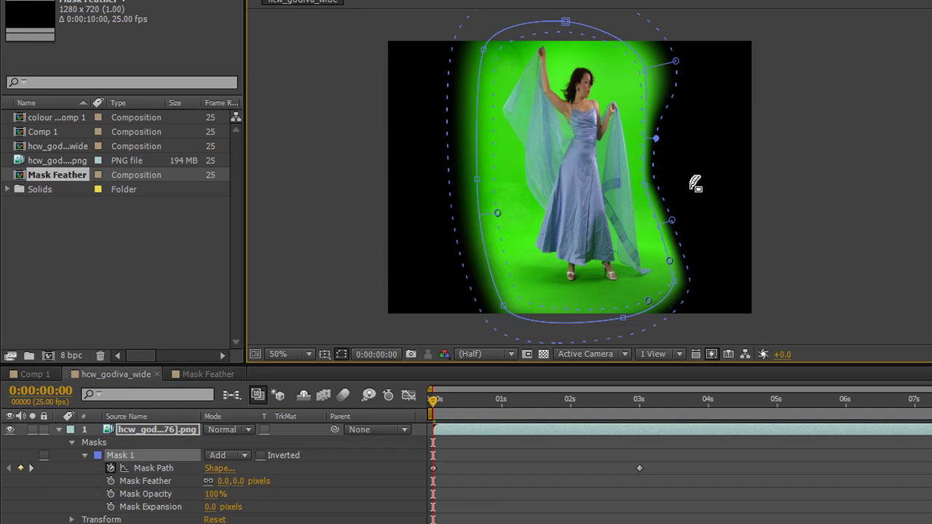
- Open the Comp 1 composition and orbit the camera around the layered coloured solids
left_click(29, 375)
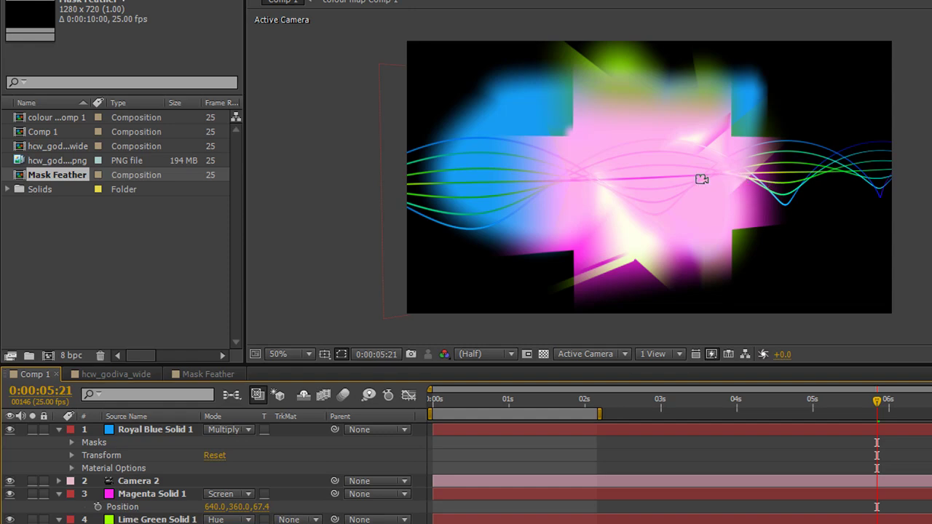
left_click_drag(702, 179, 738, 160)
left_click_drag(755, 128, 672, 181)
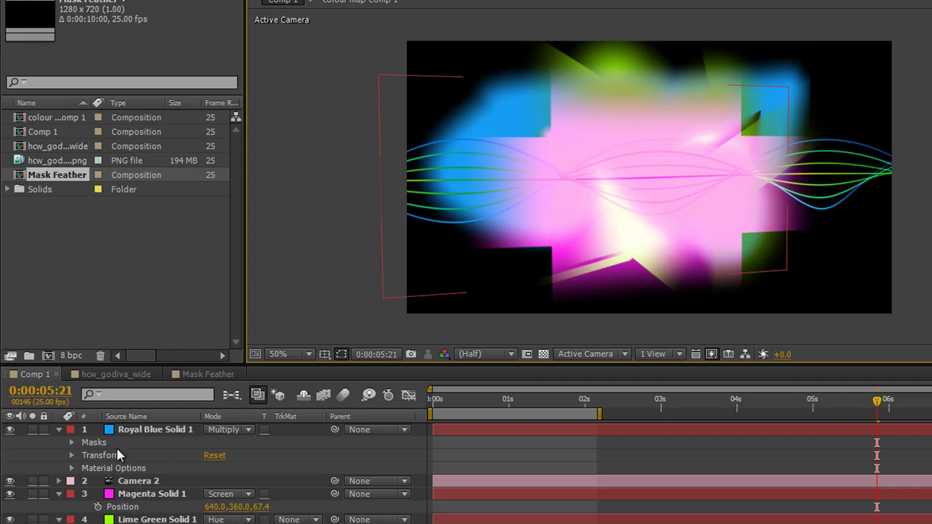
- Solo Royal Blue Solid 1, select its masks to inspect the curved mask's feathering, and unsolo the layer
left_click(33, 429)
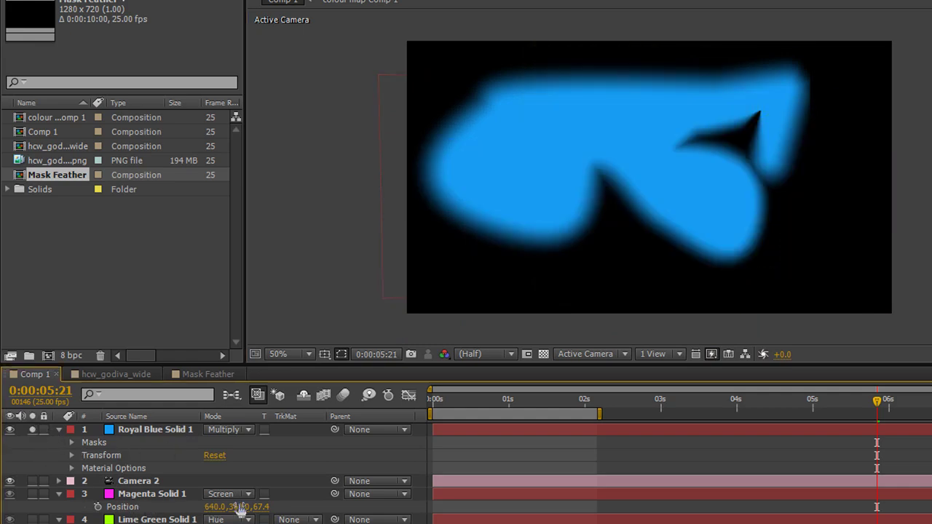
left_click(99, 443)
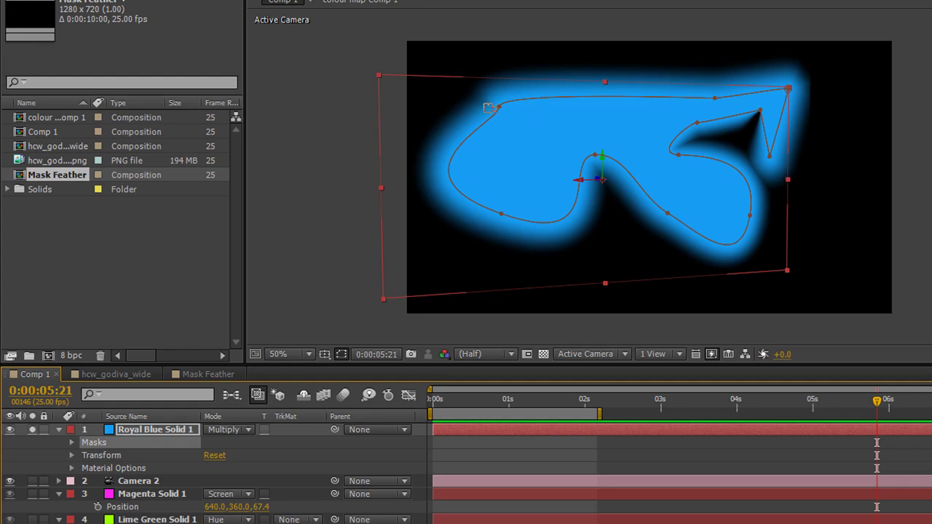
left_click(32, 429)
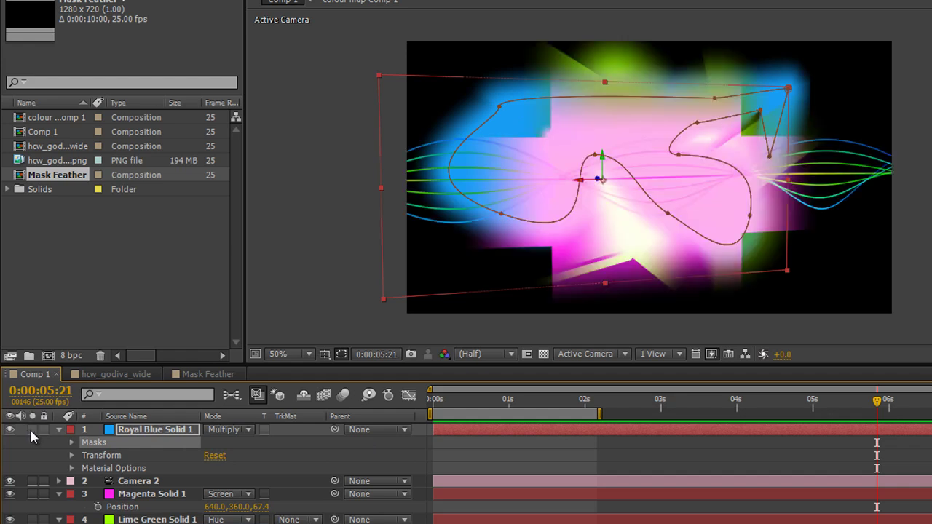
- Solo and select Magenta Solid 1 to inspect its rectangular mask's feathered edges, and turn its solo off
left_click(32, 494)
left_click(137, 496)
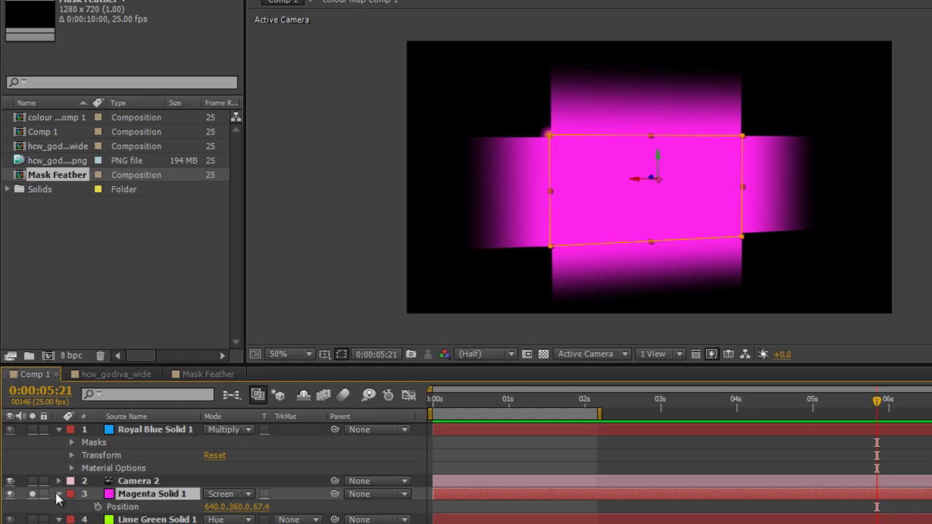
left_click(32, 493)
- Solo Lime Green Solid 1, show its star mask's feather points for inspection, then deselect and unsolo the layer
left_click(128, 519)
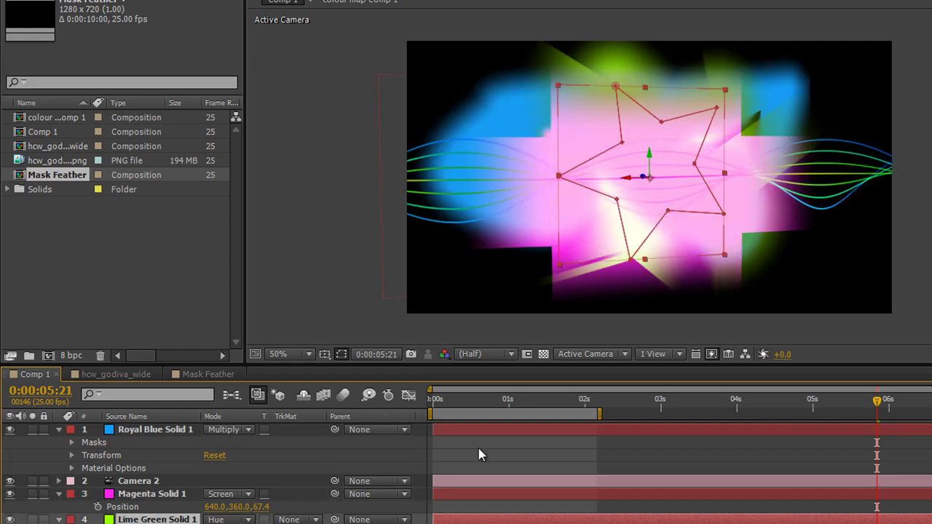
left_click(32, 519)
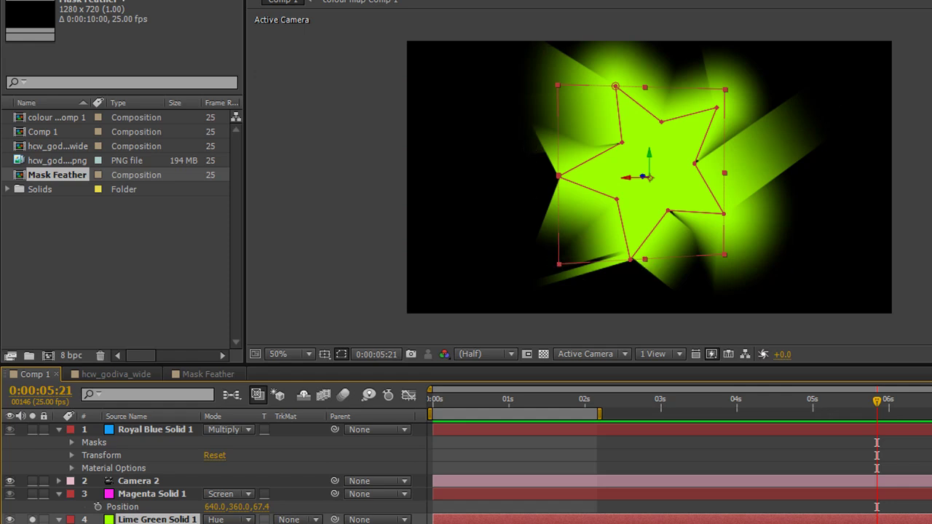
left_click(102, 523)
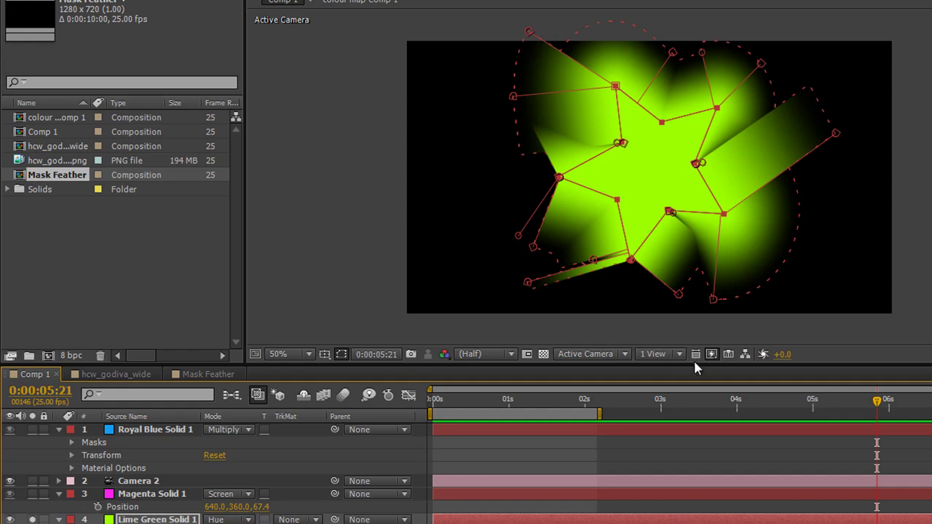
left_click(404, 466)
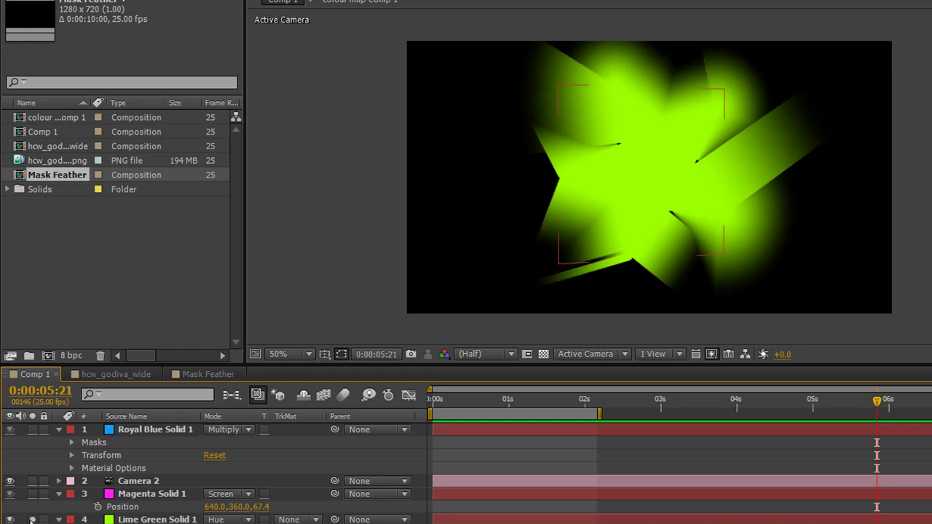
left_click(31, 518)
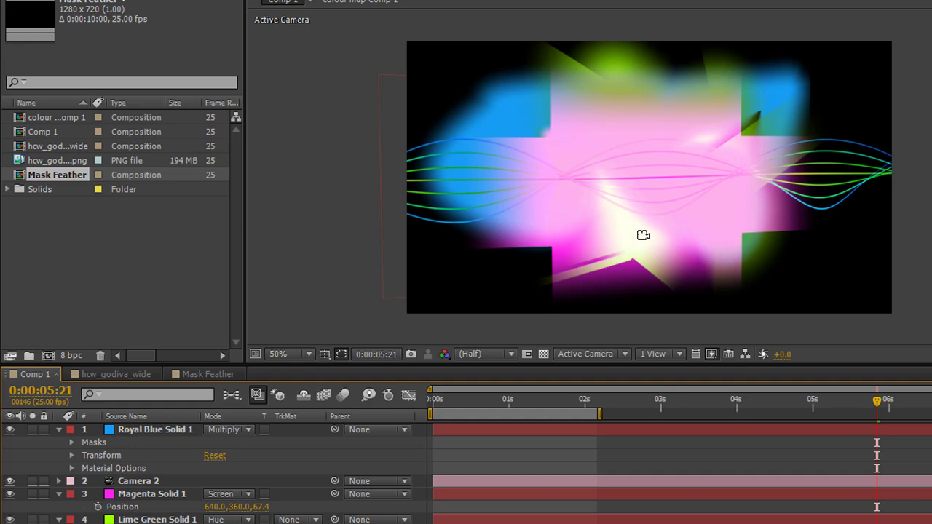
- Orbit the Comp 1 camera slightly and return to the Mask Feather composition
mouse_move(643, 230)
left_mouse_down()
mouse_move(930, 241)
mouse_move(832, 245)
mouse_move(770, 225)
mouse_move(753, 202)
mouse_move(763, 165)
mouse_move(778, 167)
mouse_move(750, 201)
mouse_move(654, 235)
left_mouse_up()
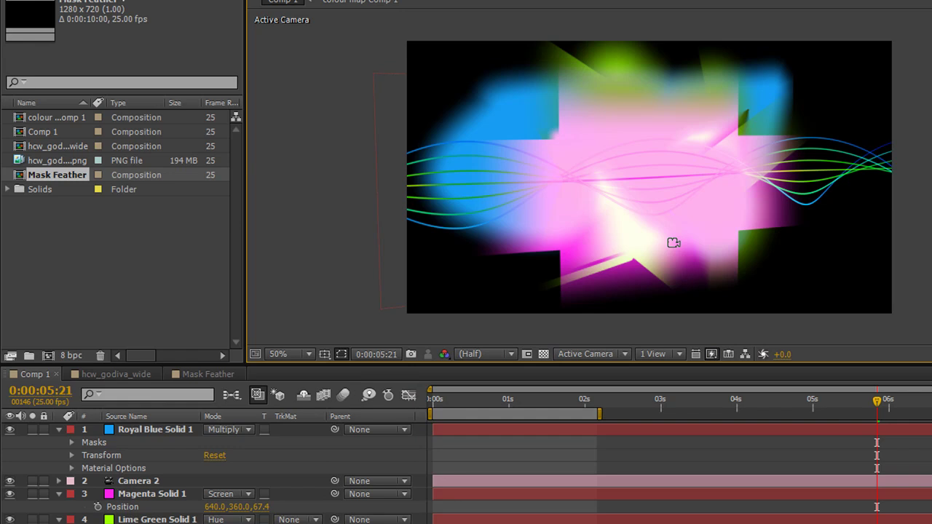
left_click(200, 374)
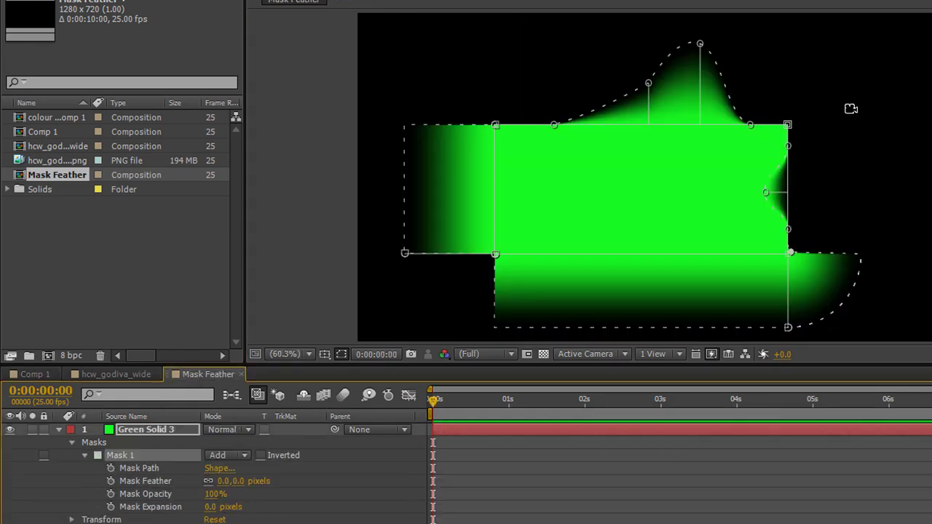